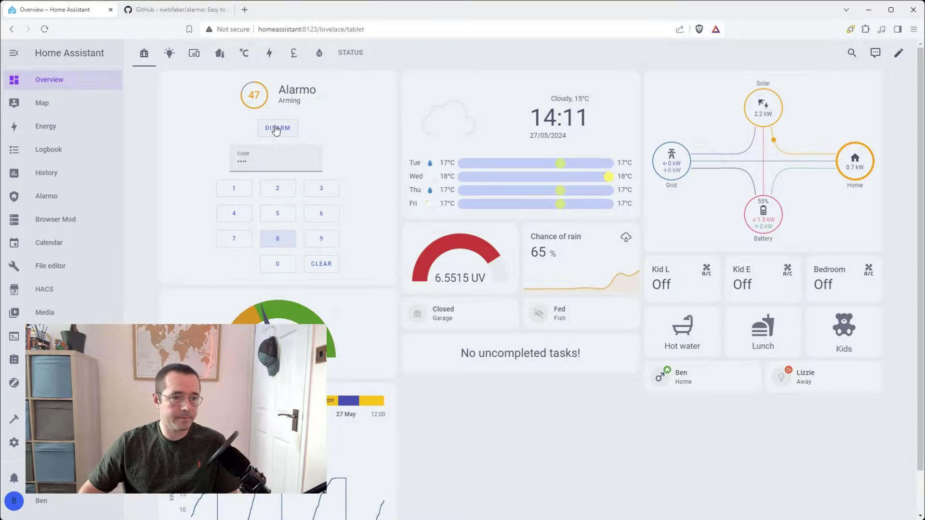
- Disarm the Alarmo alarm on the dashboard and arm it in away mode with the skip exit delay option
click(276, 129)
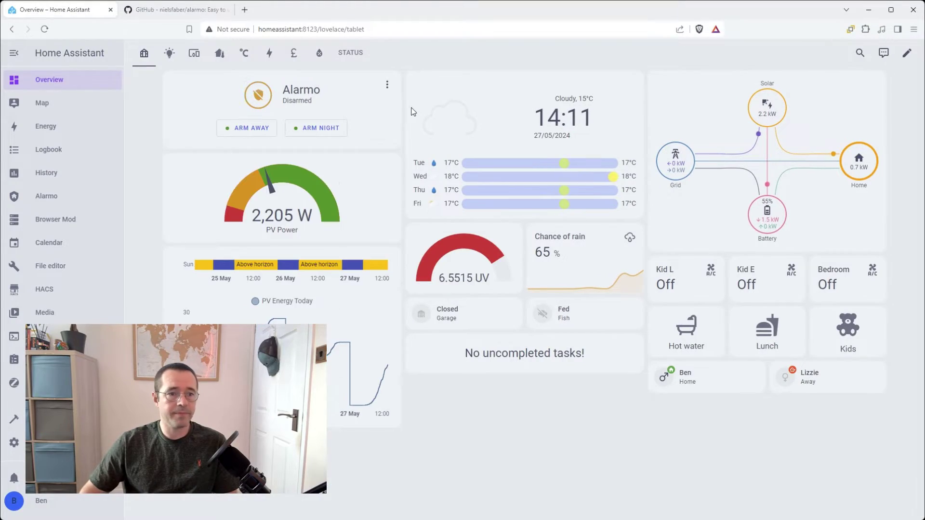
click(387, 84)
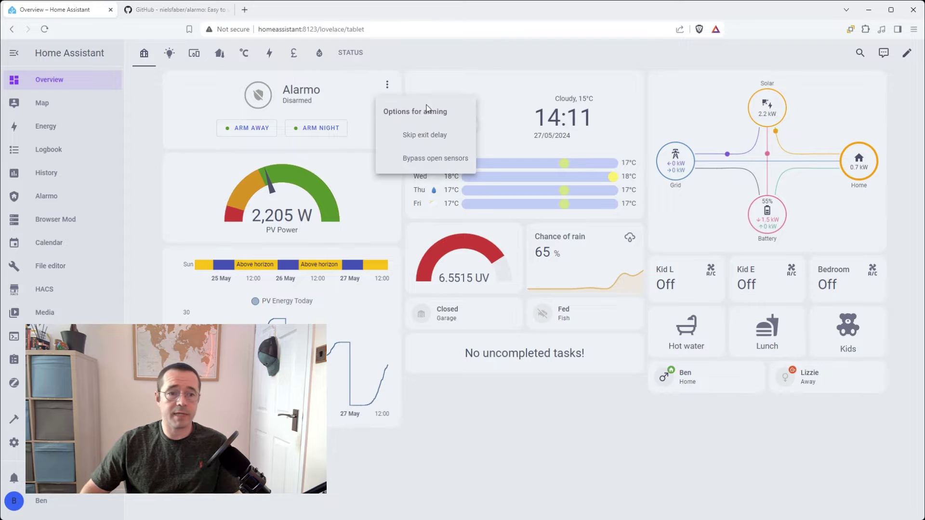
click(443, 136)
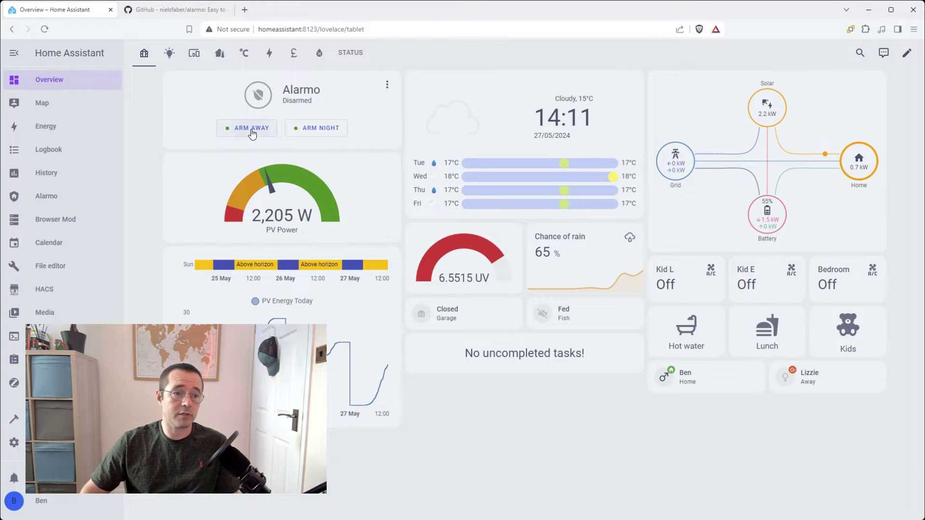
click(251, 129)
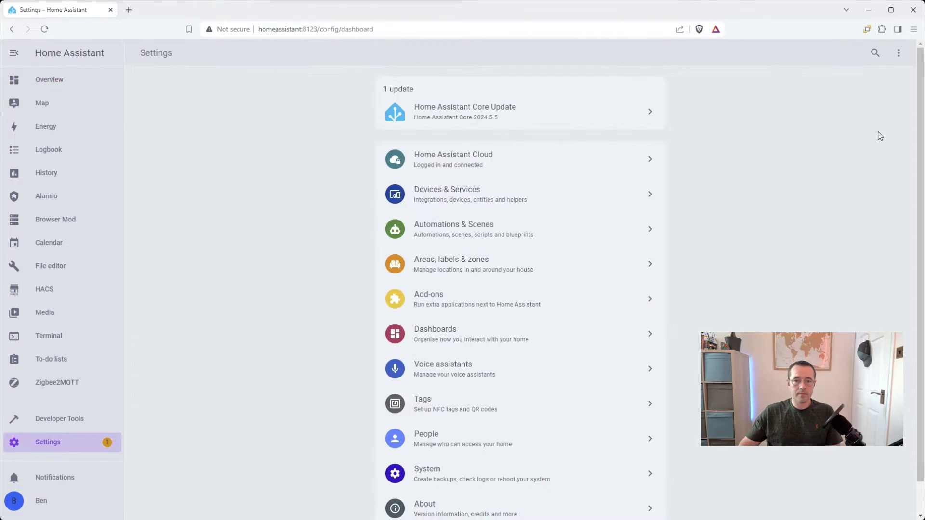
- Search the automations for "arm" and open the "Security - Arm cameras away" automation
click(496, 233)
click(461, 86)
text(arm)
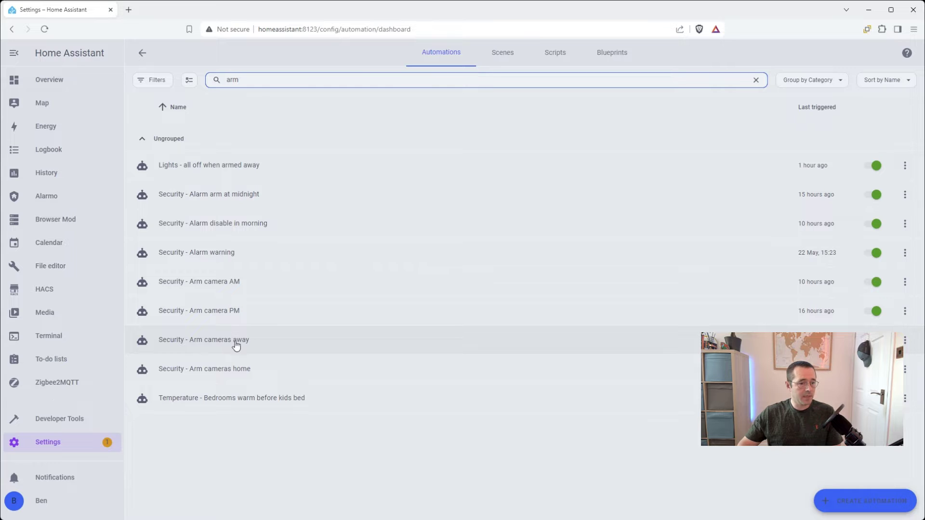
click(275, 341)
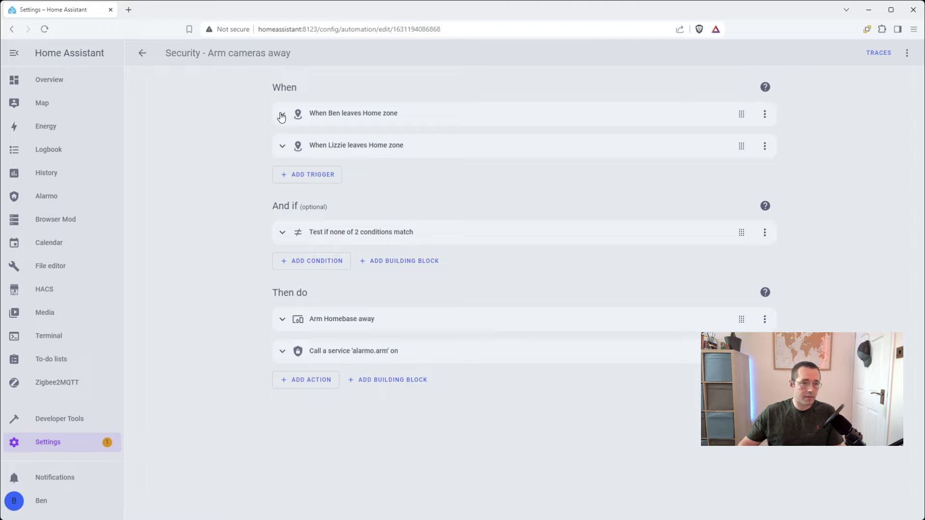
- Examine the automation's two leave-home-zone triggers and its "Test if none of 2 conditions match" condition
click(281, 116)
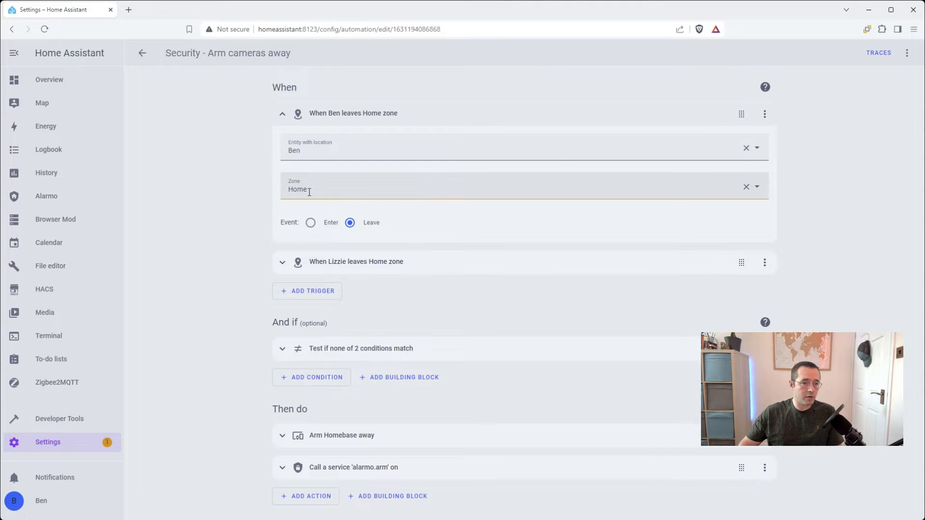
click(282, 115)
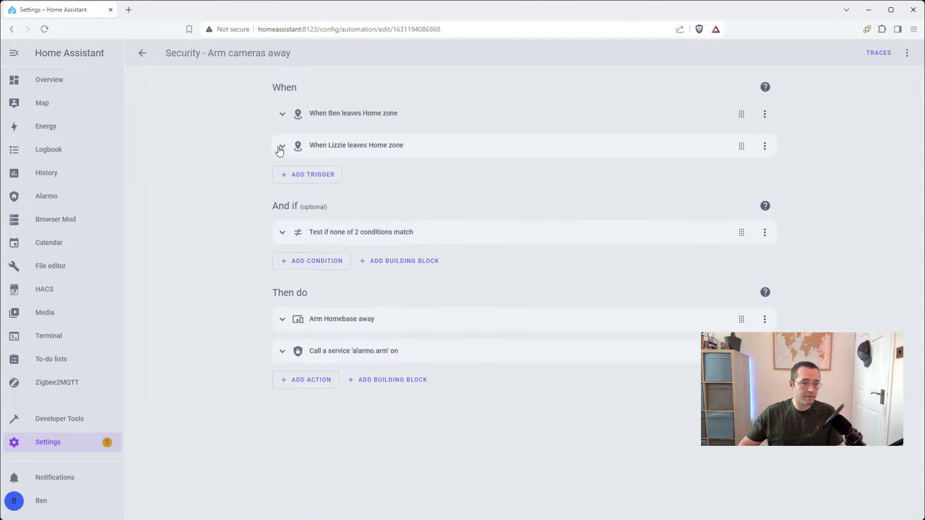
click(281, 146)
click(281, 147)
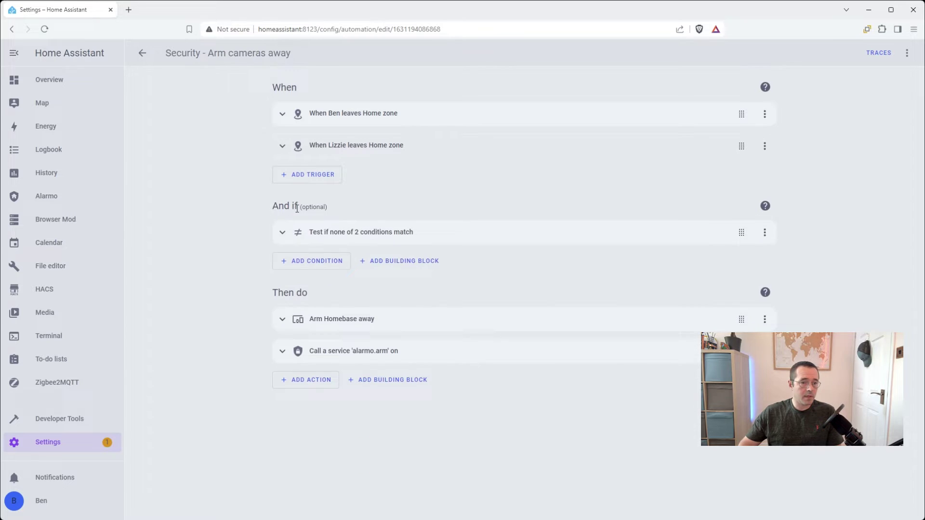
click(282, 233)
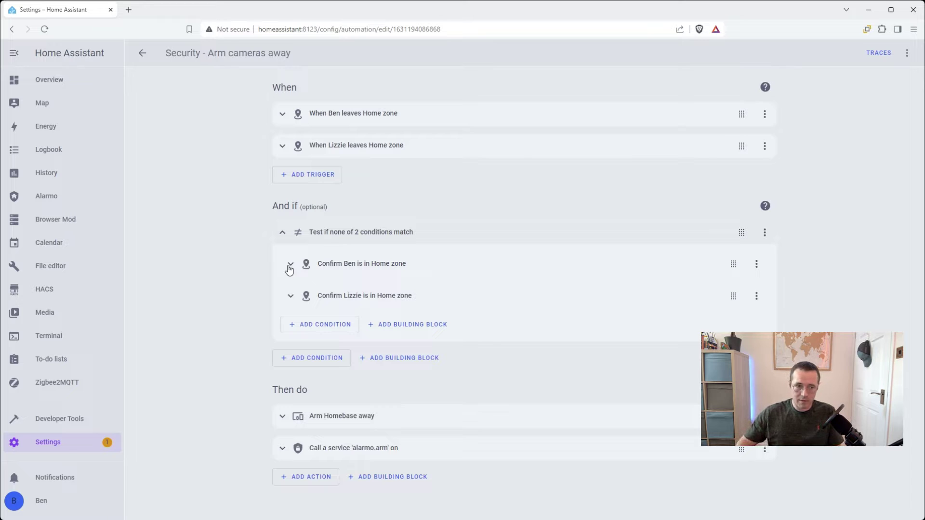
click(282, 235)
- Add an empty Not condition to the automation's conditions
click(318, 260)
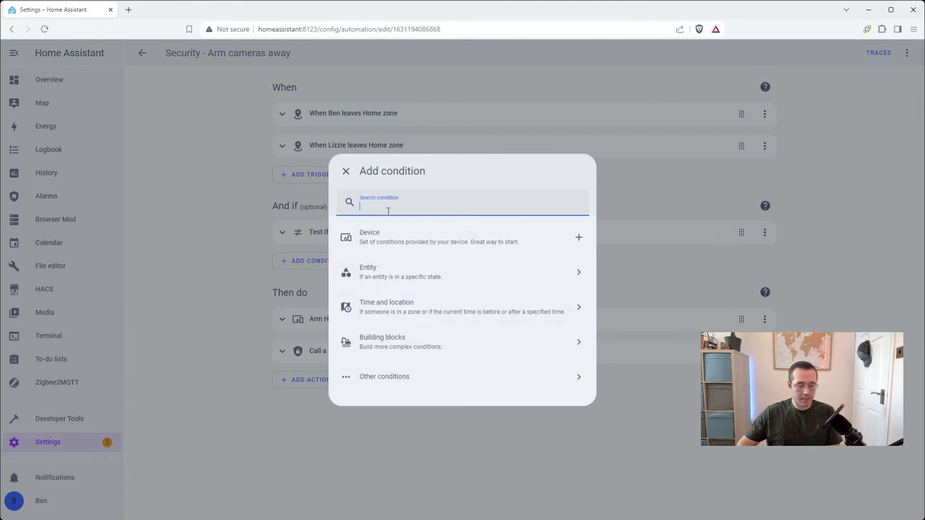
text(not)
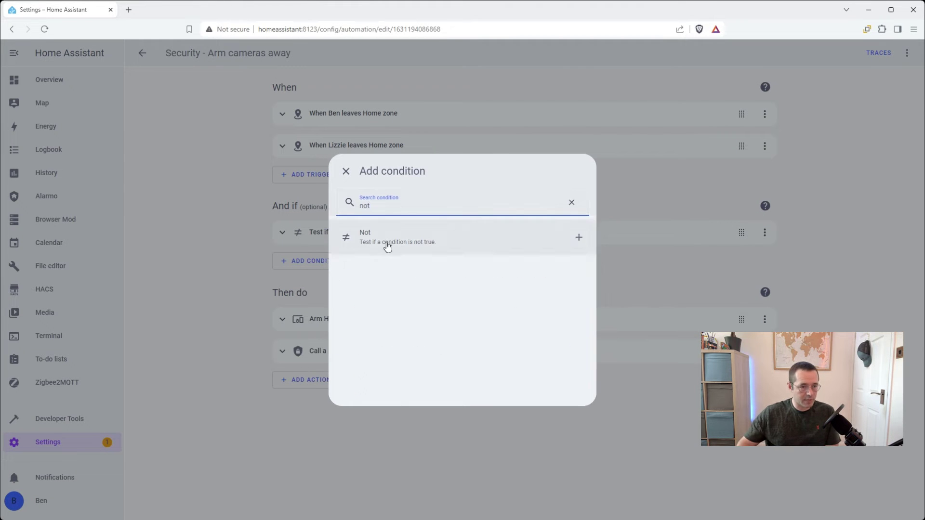
click(389, 241)
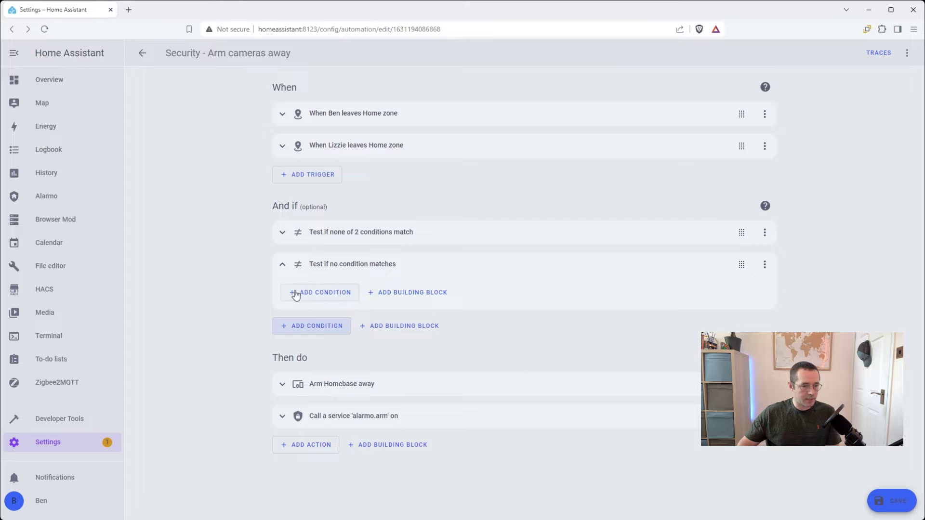
- Delete the empty Not condition from the automation
click(765, 264)
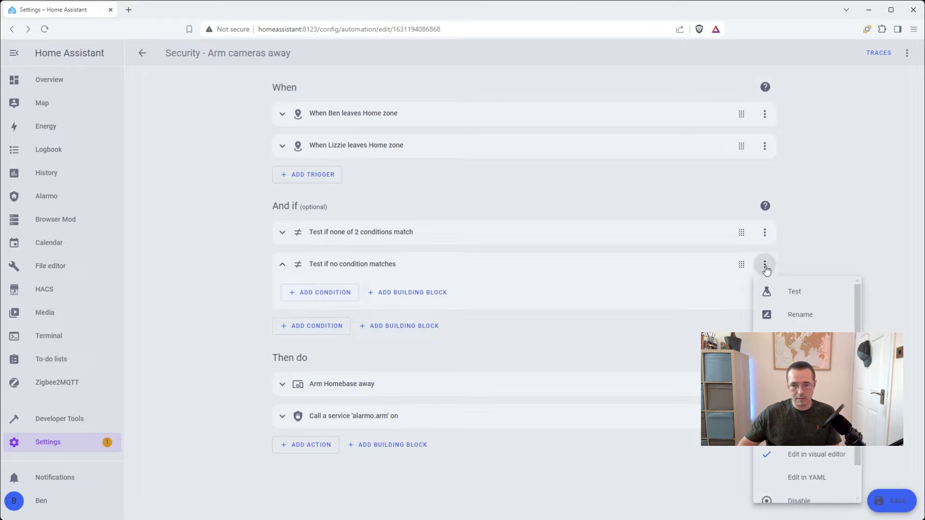
scroll(836, 386, down, 3)
click(838, 487)
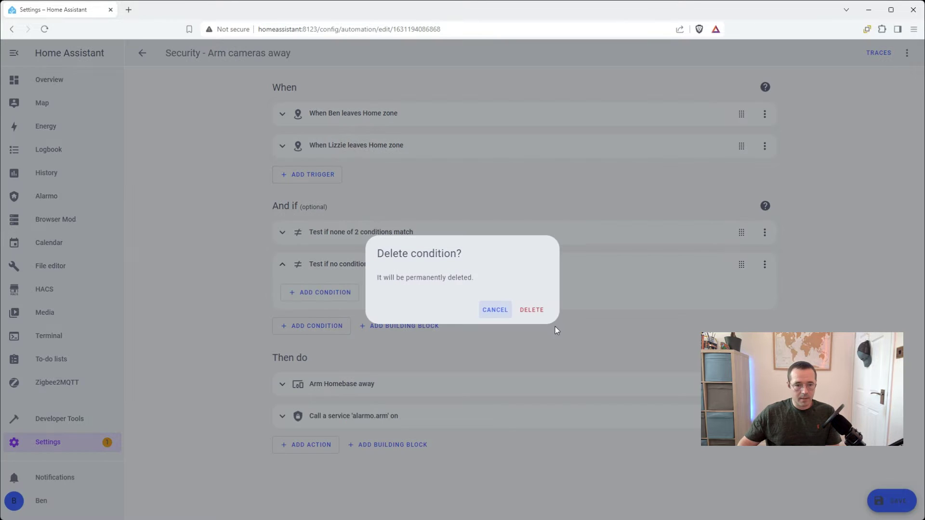
click(539, 314)
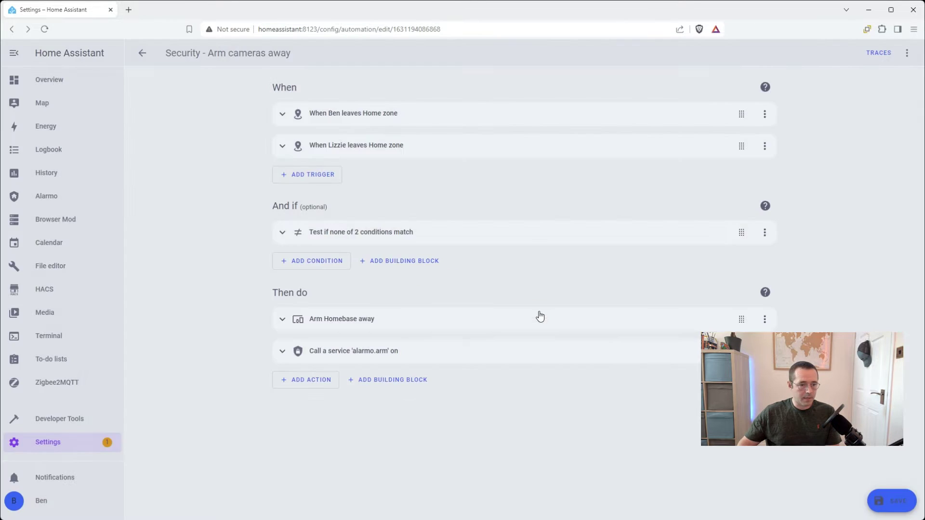
- Review the settings of the "Arm Homebase away" and alarmo.arm actions, and save the automation
click(281, 321)
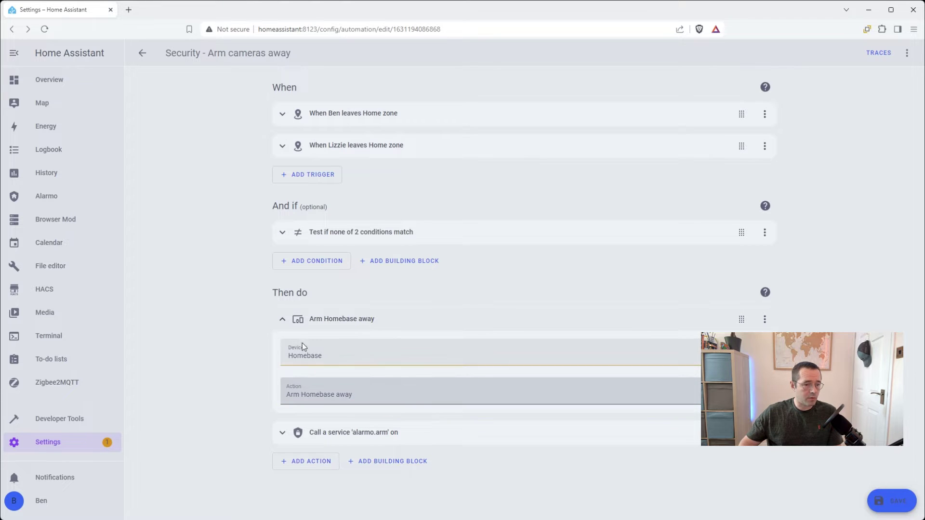
click(283, 321)
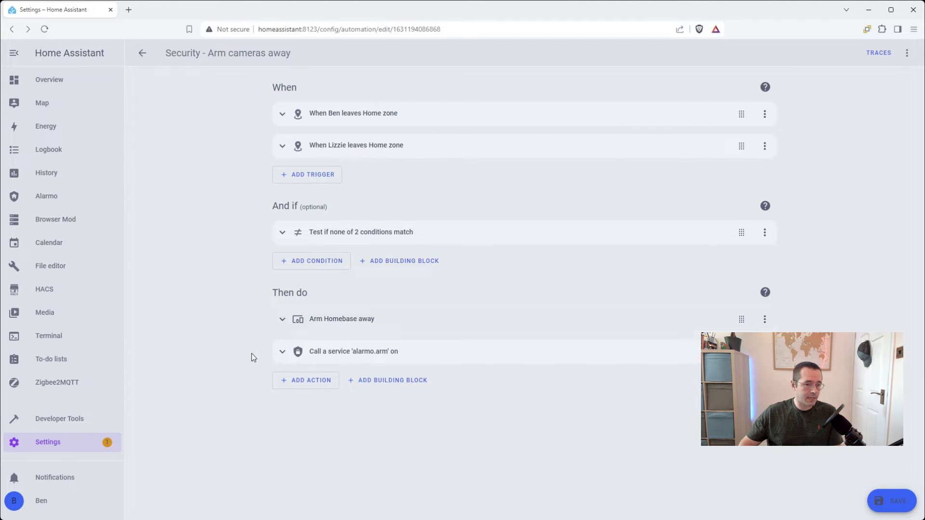
click(284, 354)
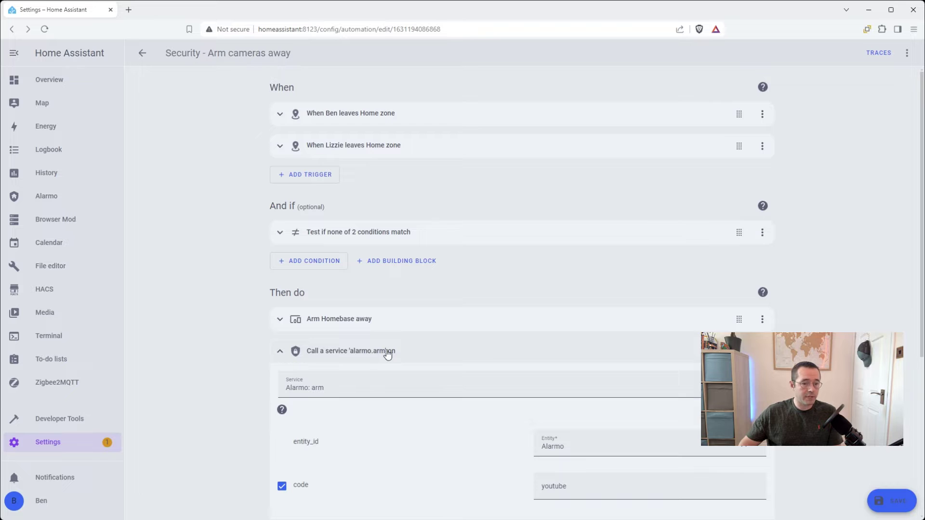
scroll(197, 362, down, 4)
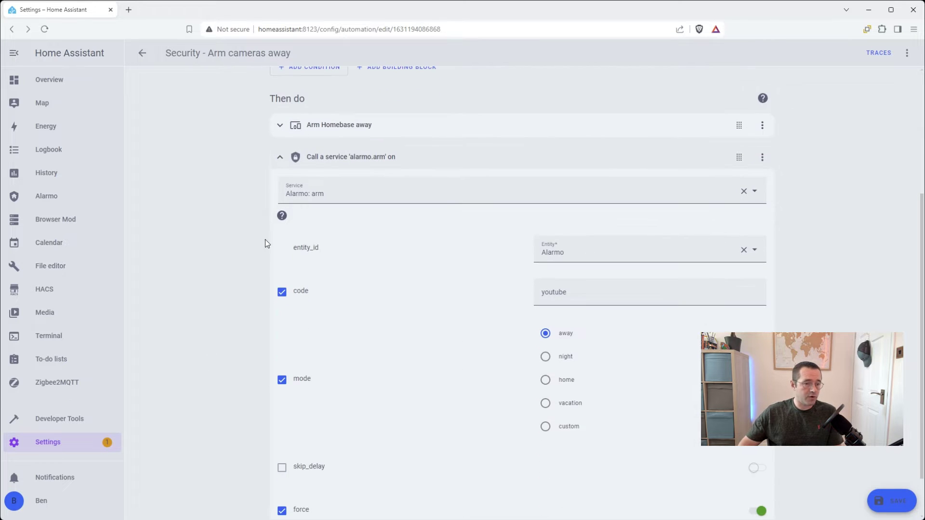
scroll(234, 256, down, 1)
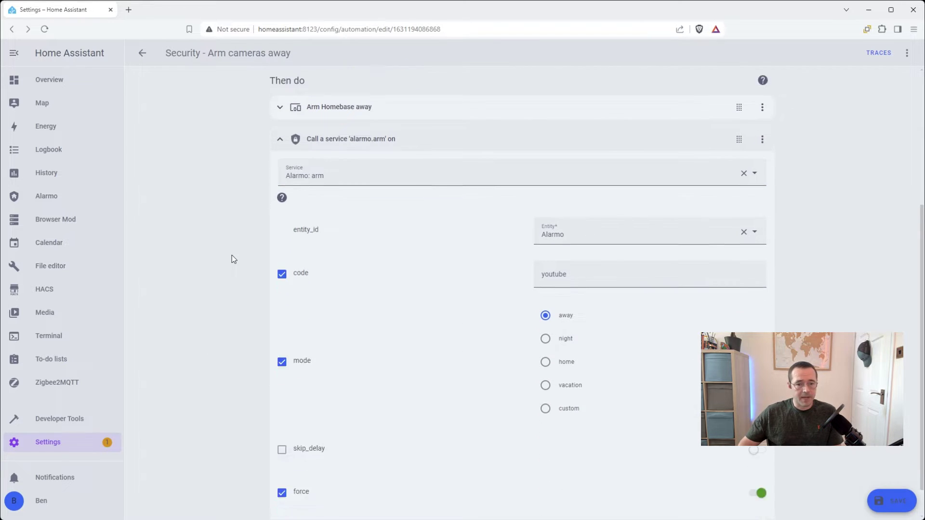
scroll(234, 260, down, 1)
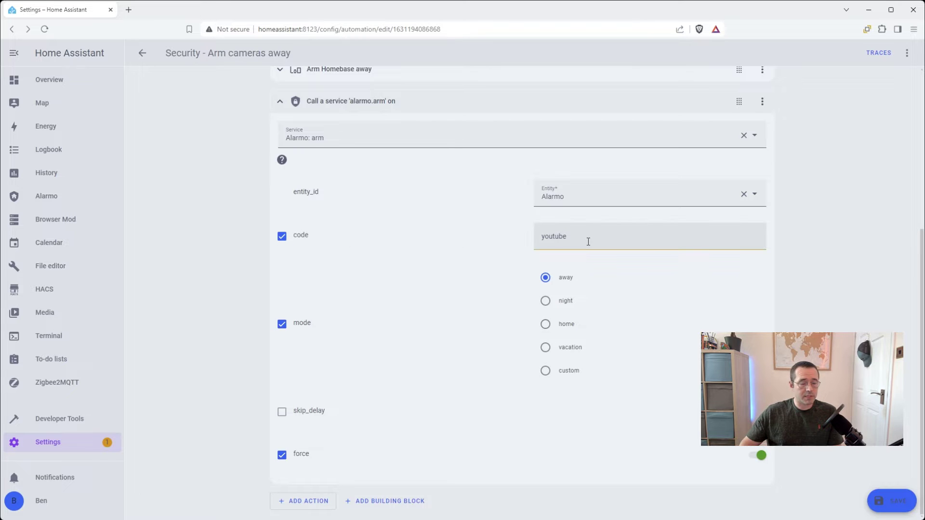
drag(581, 239, 538, 239)
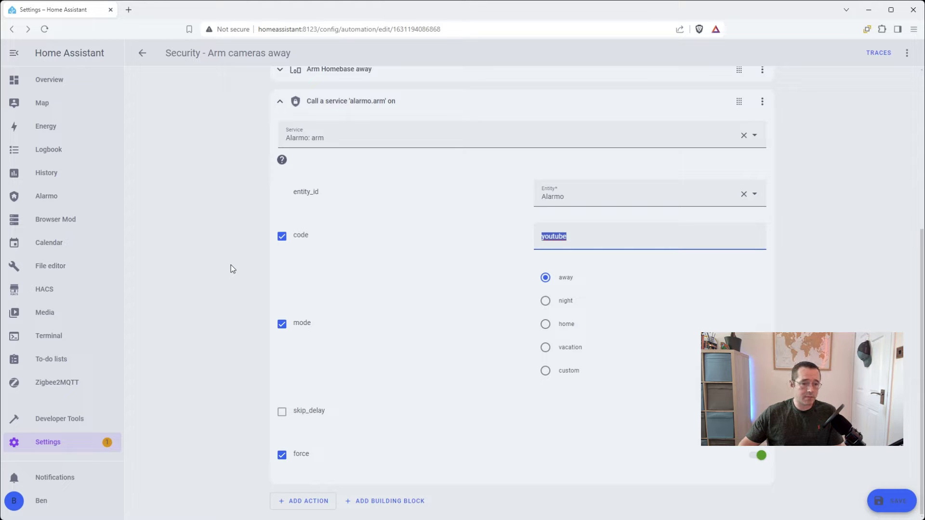
click(231, 280)
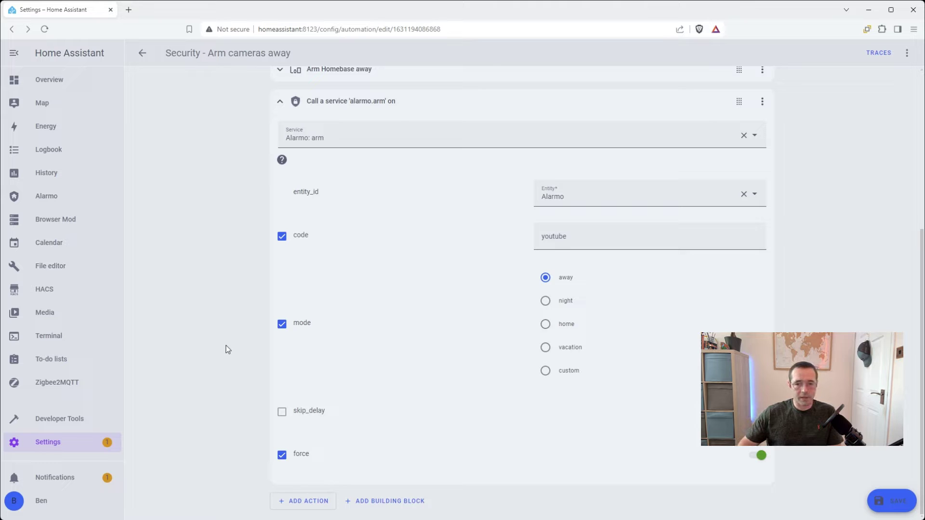
click(898, 501)
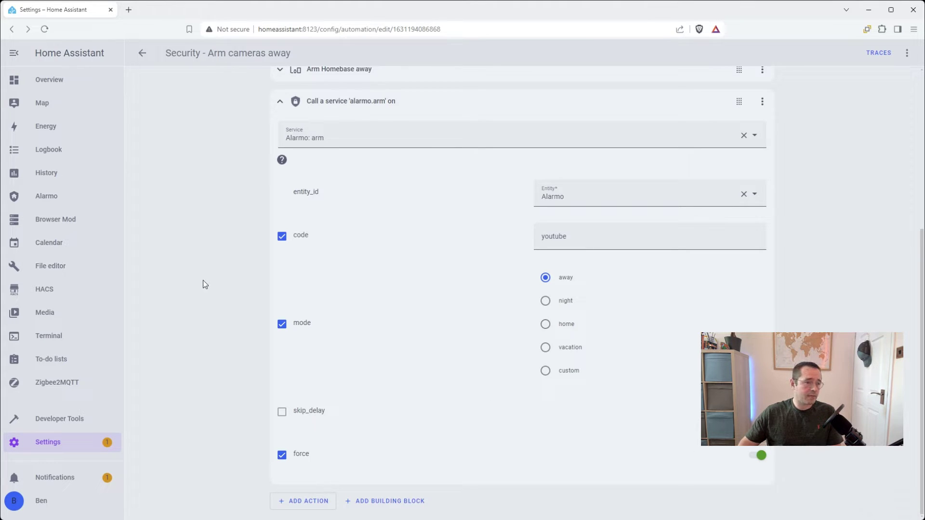
scroll(193, 315, up, 5)
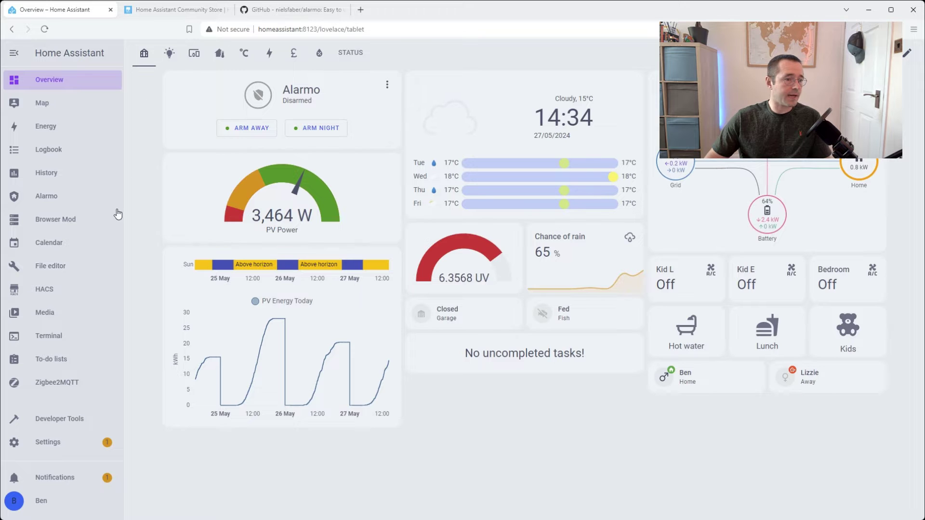
- Open HACS in Home Assistant and switch to the hacs.xyz website to check its address
click(41, 291)
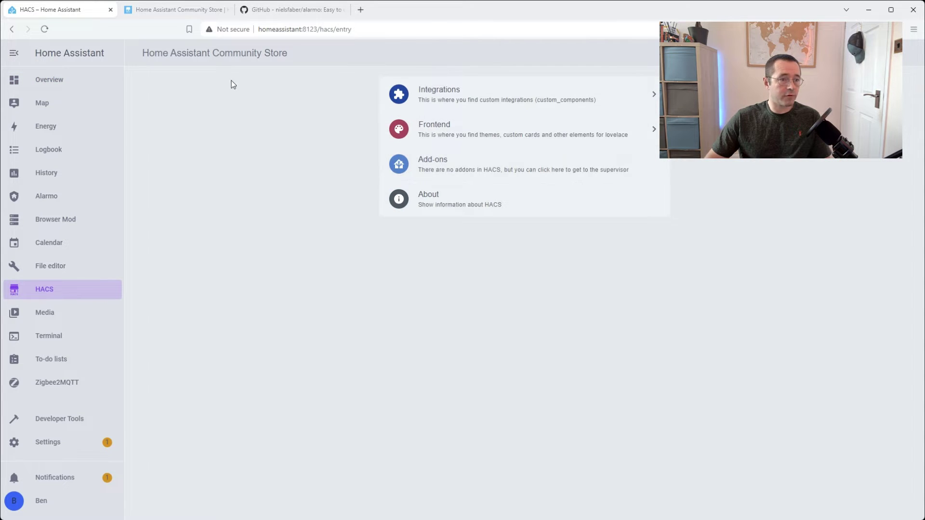
click(182, 13)
click(254, 30)
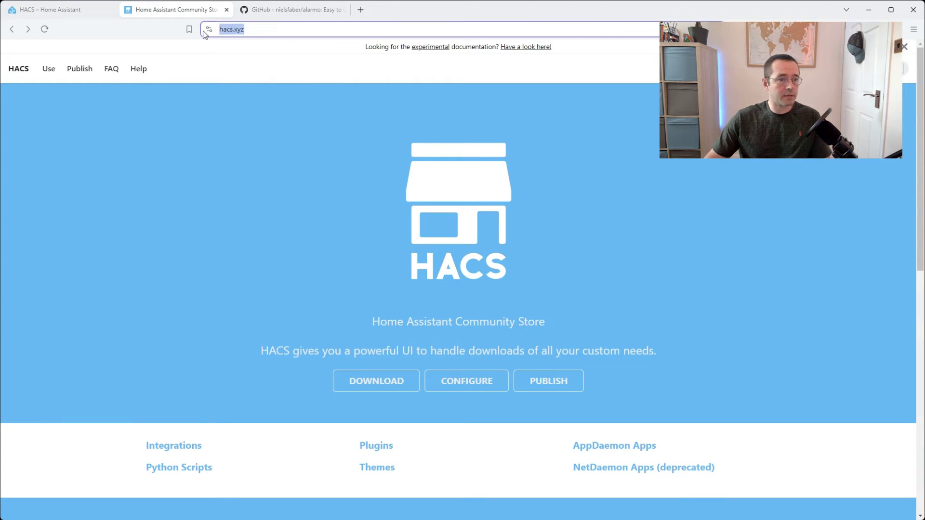
- Open the HACS download documentation from its home page and read the list of prerequisites
click(374, 384)
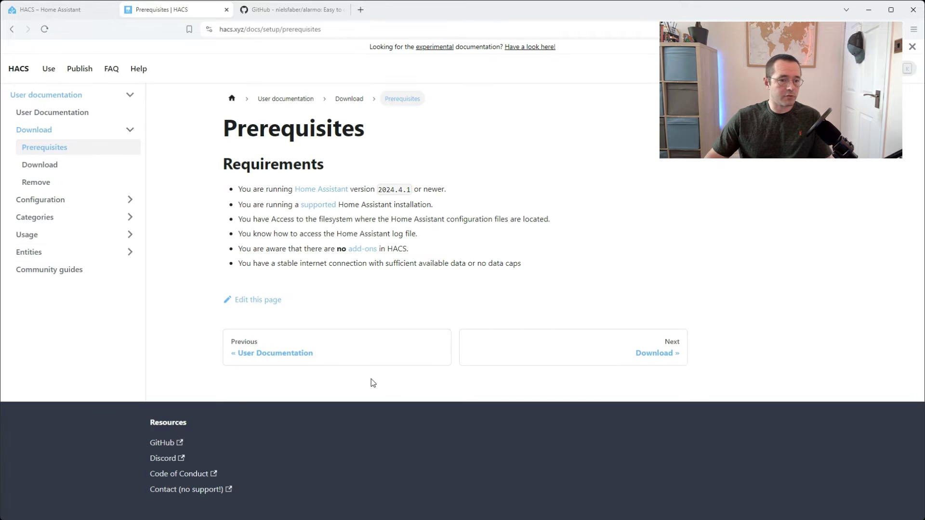
drag(241, 187, 547, 268)
click(548, 269)
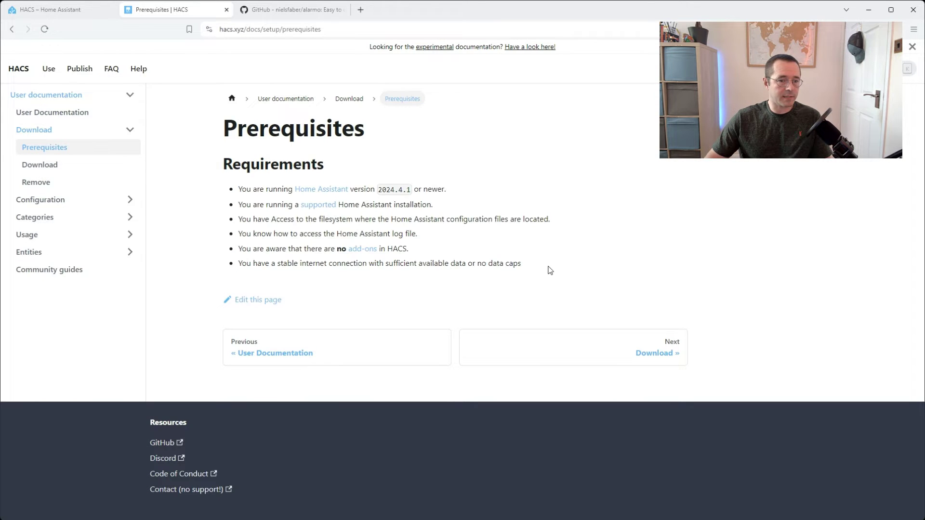
- Continue to the HACS Download page and read the OS/Supervised installation instructions and script command
click(651, 349)
drag(246, 284, 442, 254)
scroll(393, 271, down, 3)
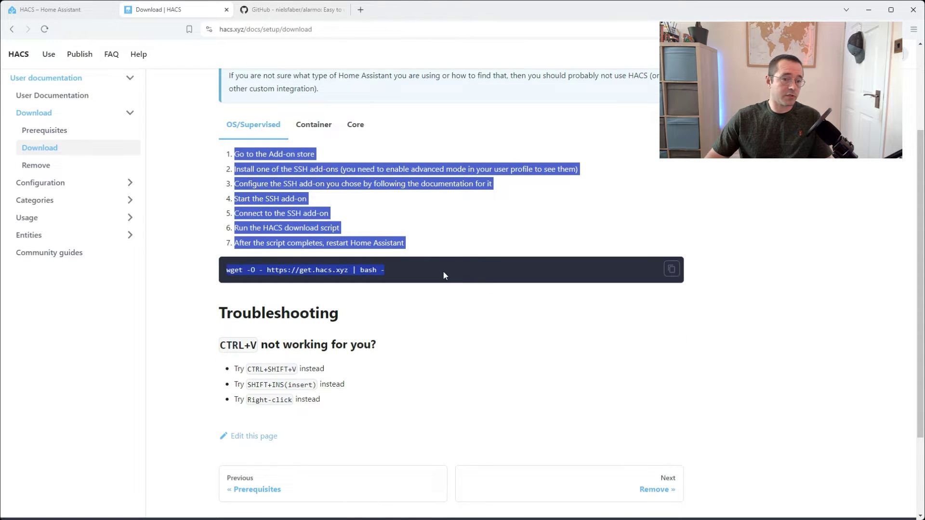
click(441, 299)
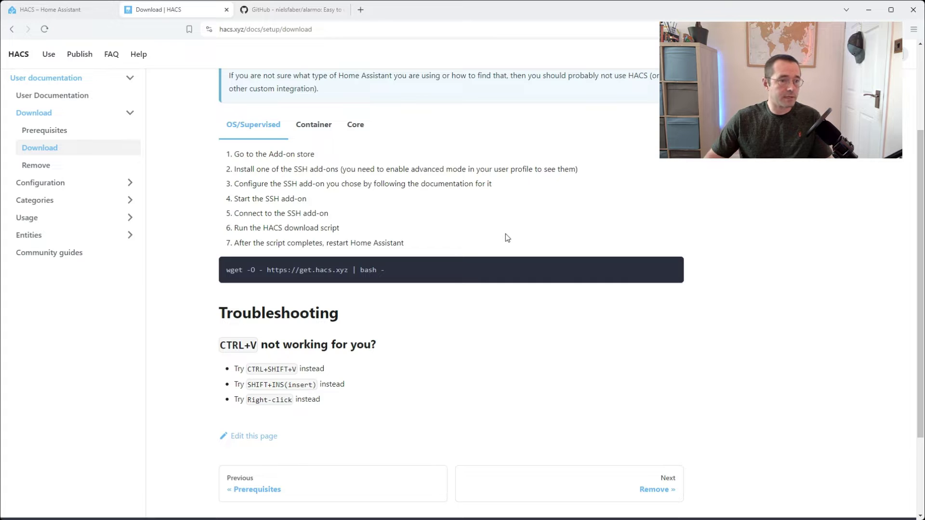
scroll(505, 233, up, 3)
- Close the HACS documentation, return to HACS in Home Assistant and search its integrations for "alarmo"
click(226, 10)
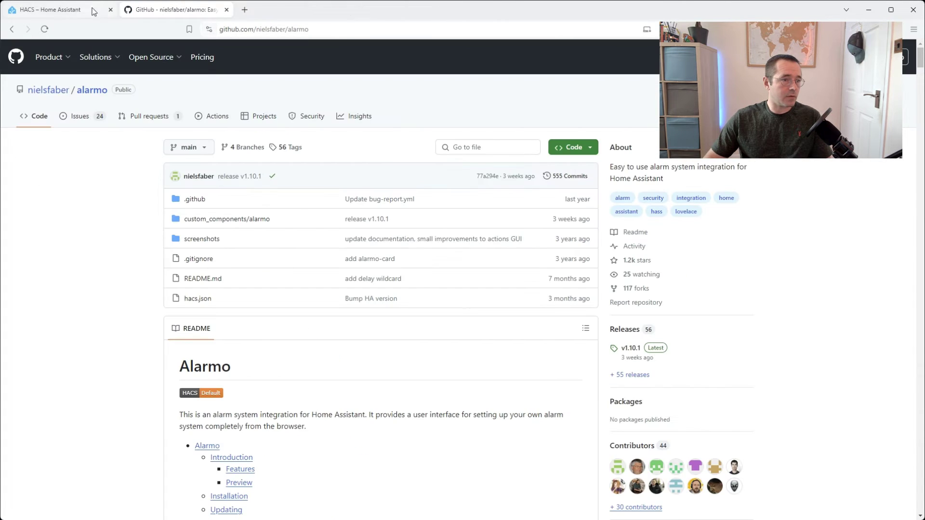
click(68, 10)
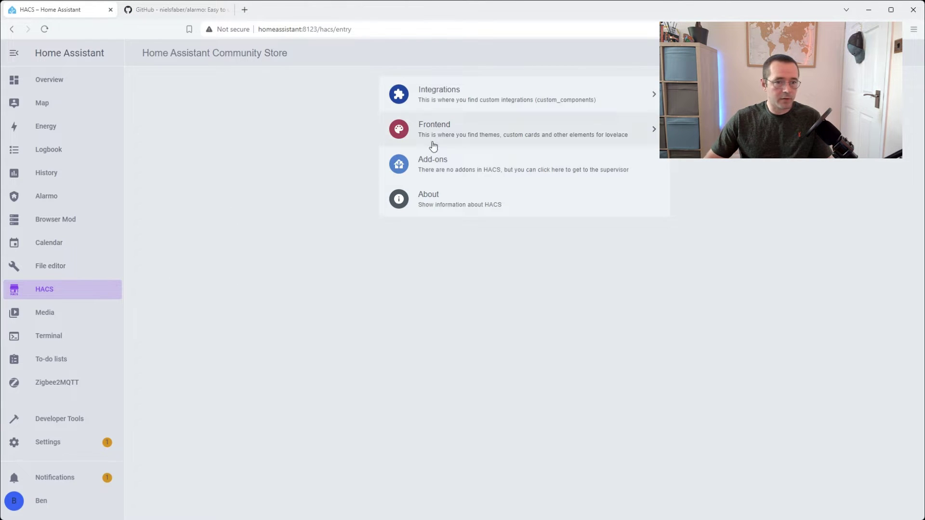
click(492, 98)
text(alarmo)
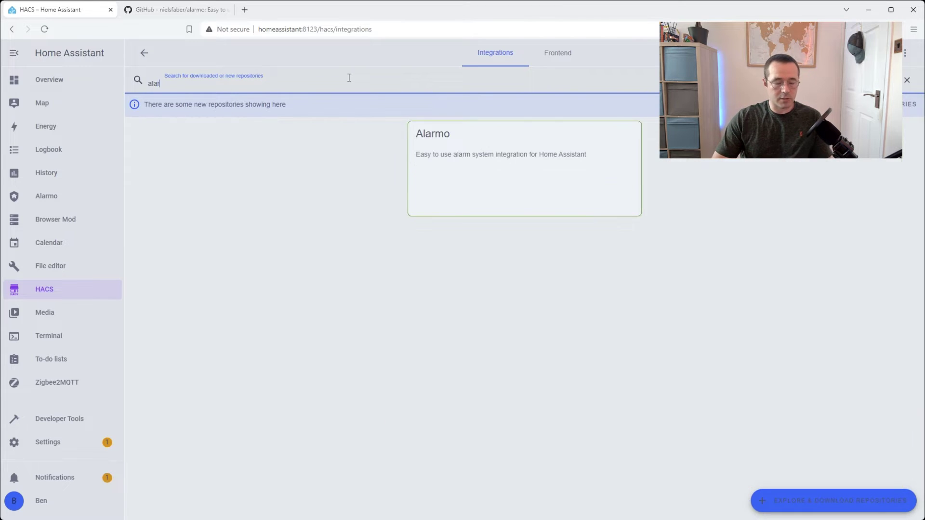
- Open the Alarmo integration's page in HACS and read its introduction, feature list and preview images
click(453, 180)
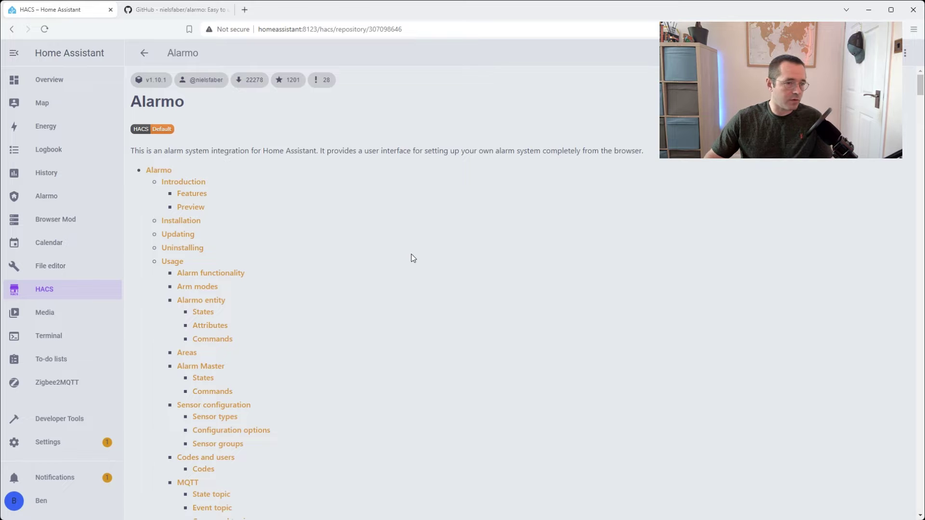
scroll(420, 245, down, 15)
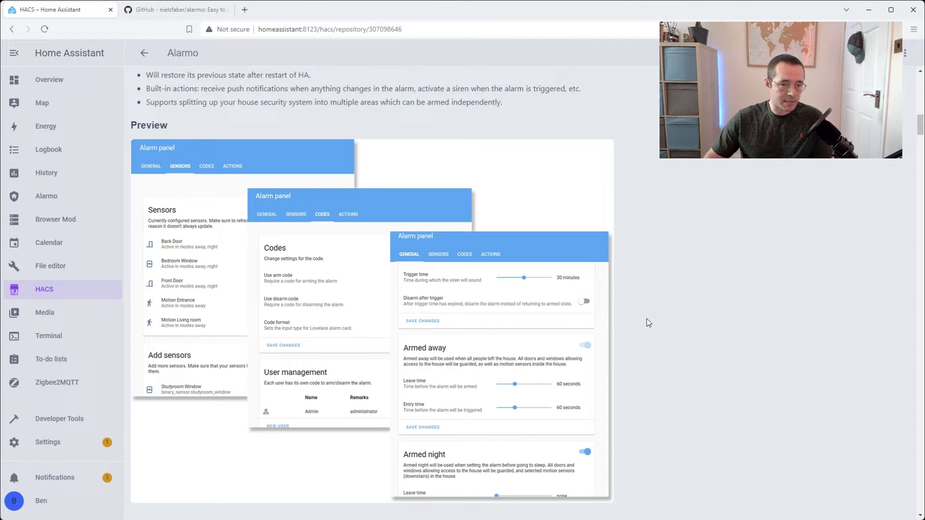
scroll(648, 324, up, 15)
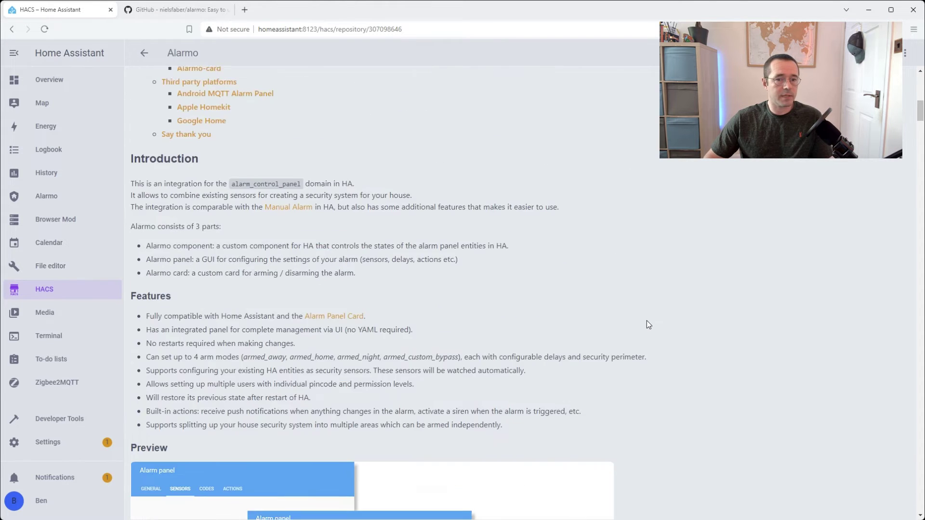
- Switch to the Alarmo GitHub repository, open its releases list and check the dates of v1.10.1 and v1.10.0
click(169, 11)
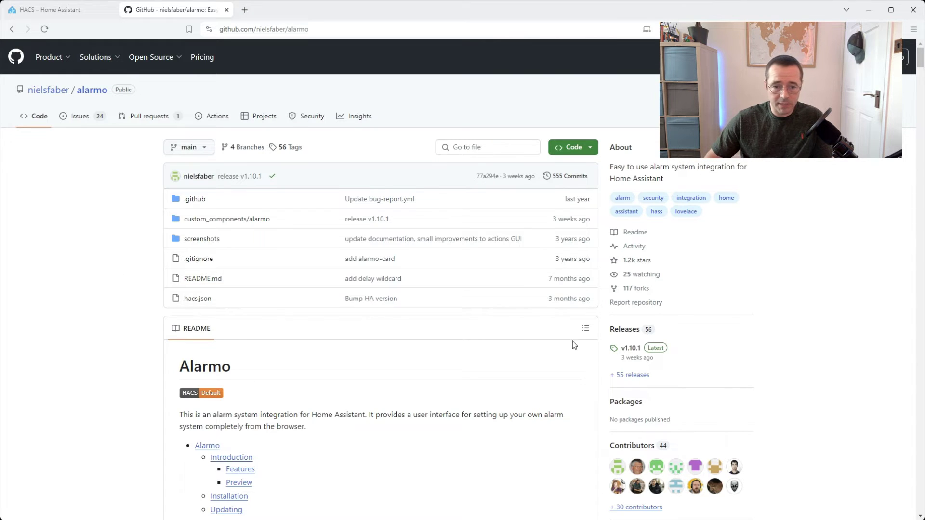
click(629, 330)
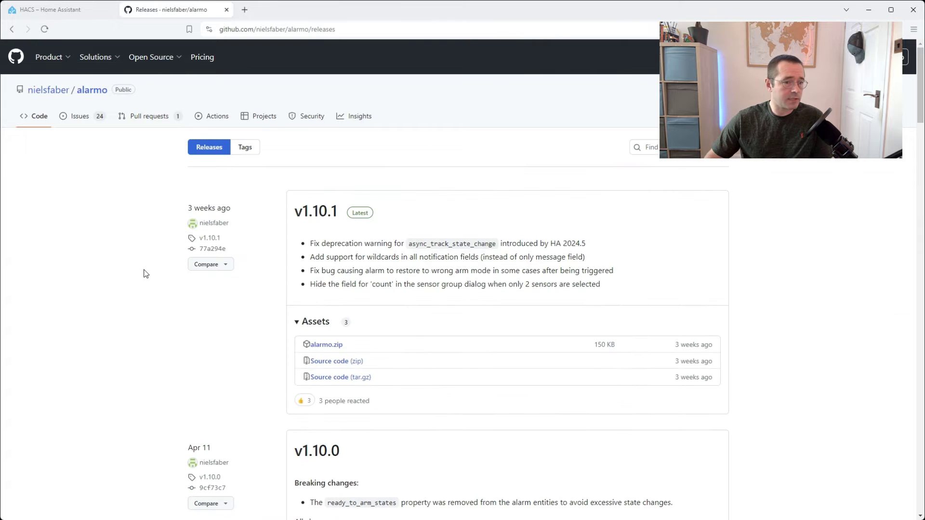
drag(188, 212, 248, 213)
click(248, 212)
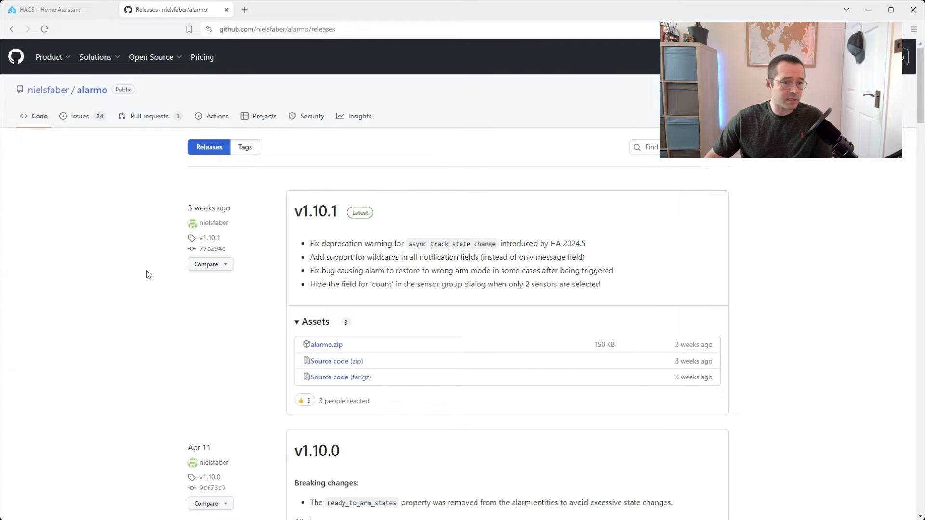
scroll(179, 304, down, 4)
drag(188, 254, 227, 260)
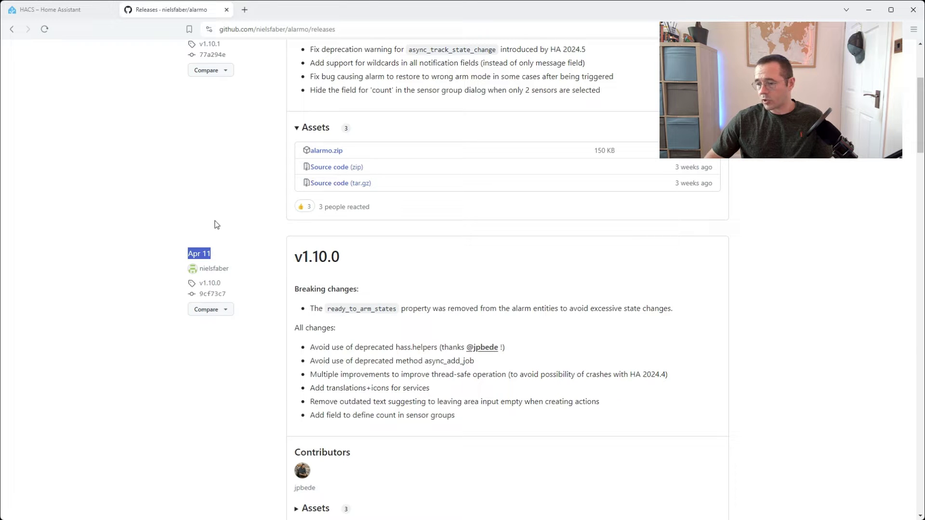
click(134, 224)
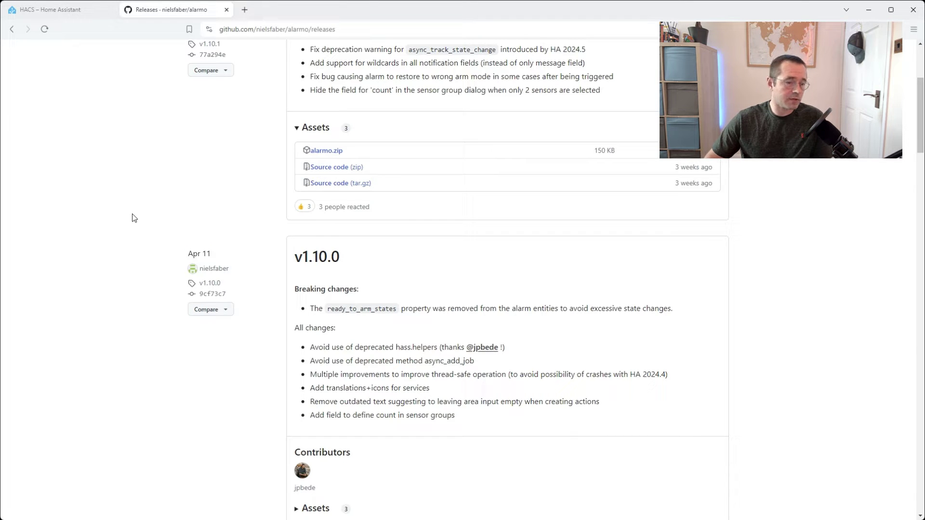
- Check the release dates of the older Alarmo versions v1.9.15 and v1.9.14, and return to the start of the list
scroll(136, 221, down, 8)
drag(187, 188, 208, 190)
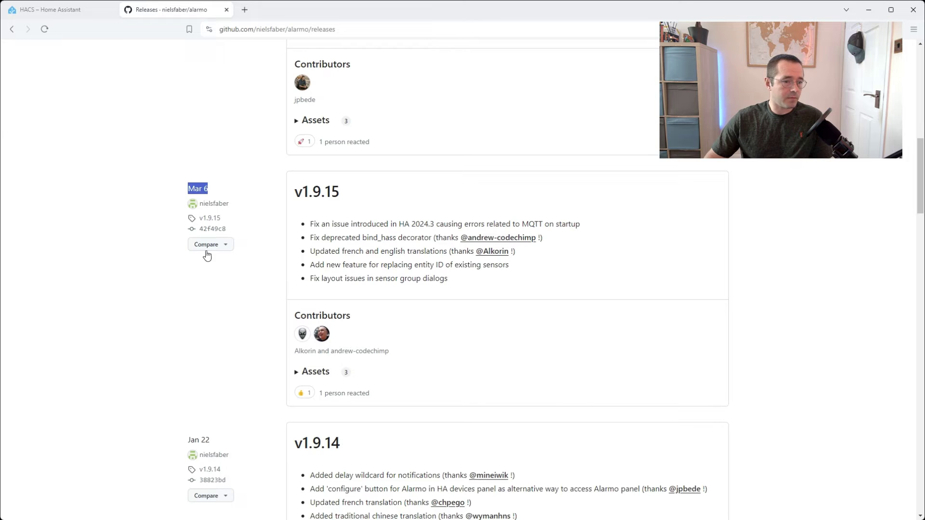
click(207, 255)
drag(186, 439, 233, 444)
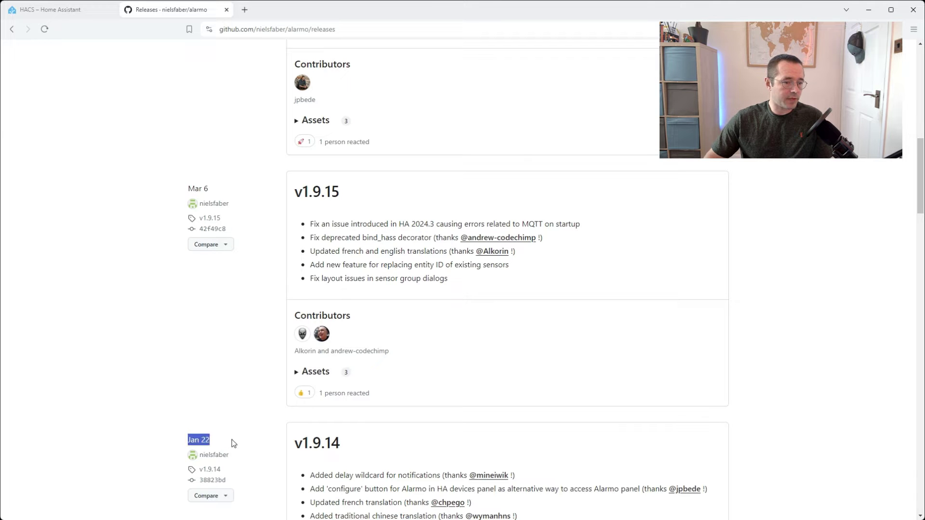
click(166, 375)
scroll(136, 354, up, 12)
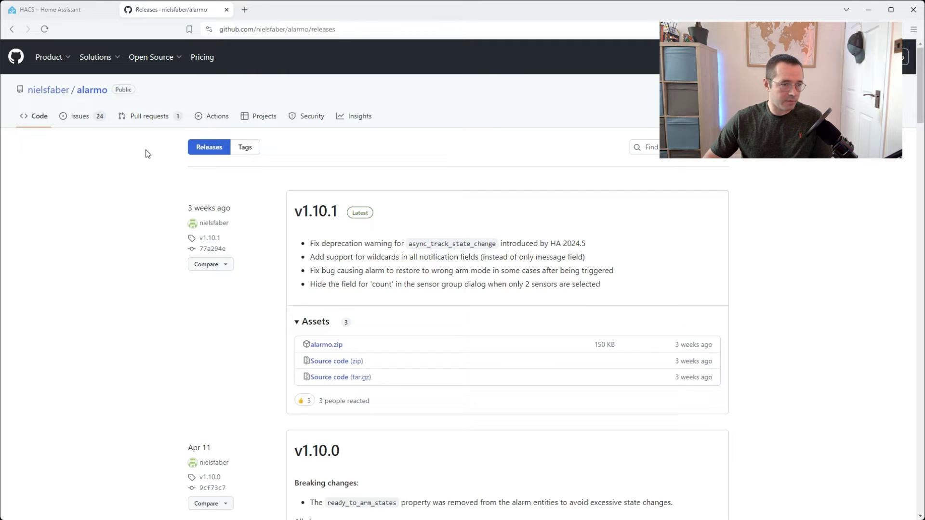
- Return to Home Assistant, view the Overview dashboard, and search the HACS frontend repositories for "alarmo" with themes excluded
click(69, 11)
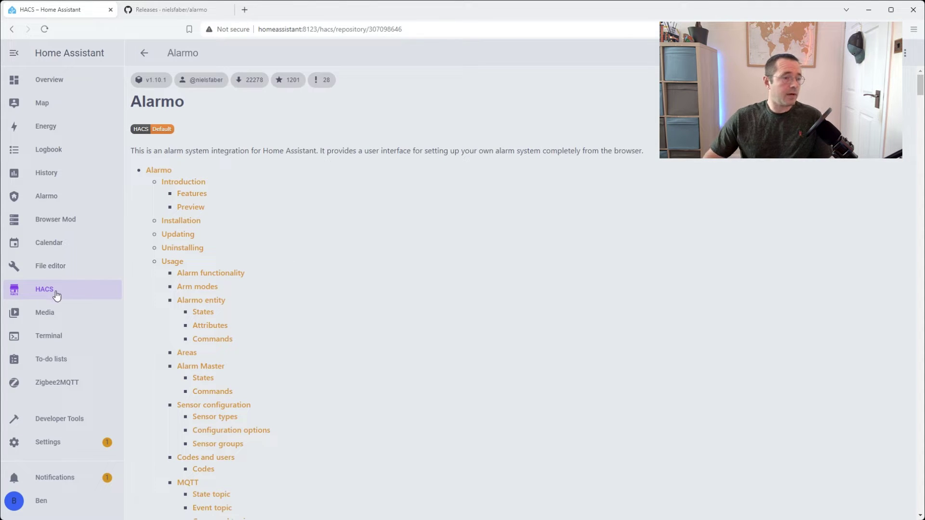
click(57, 85)
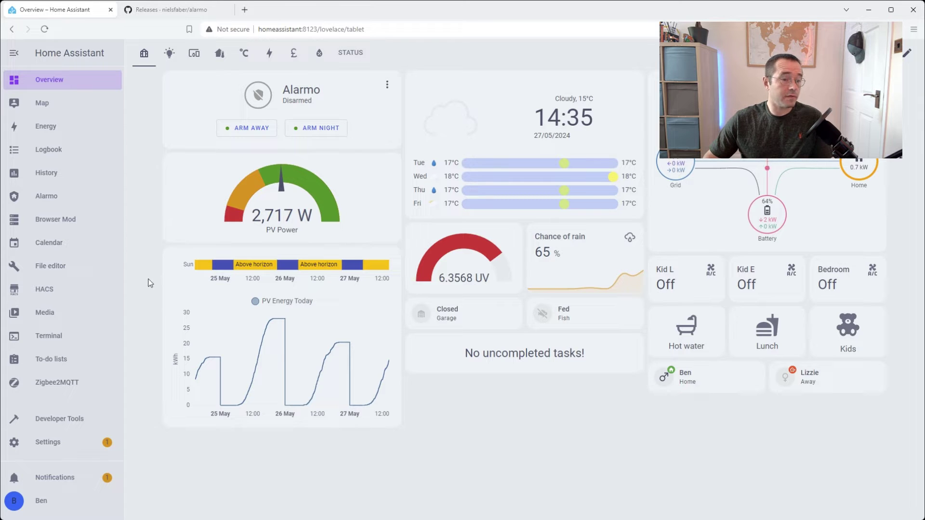
click(57, 289)
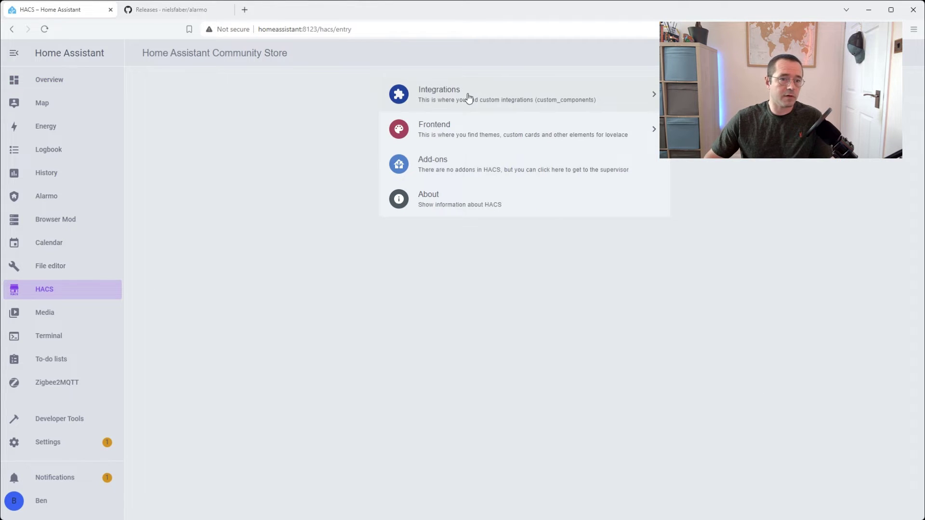
click(509, 135)
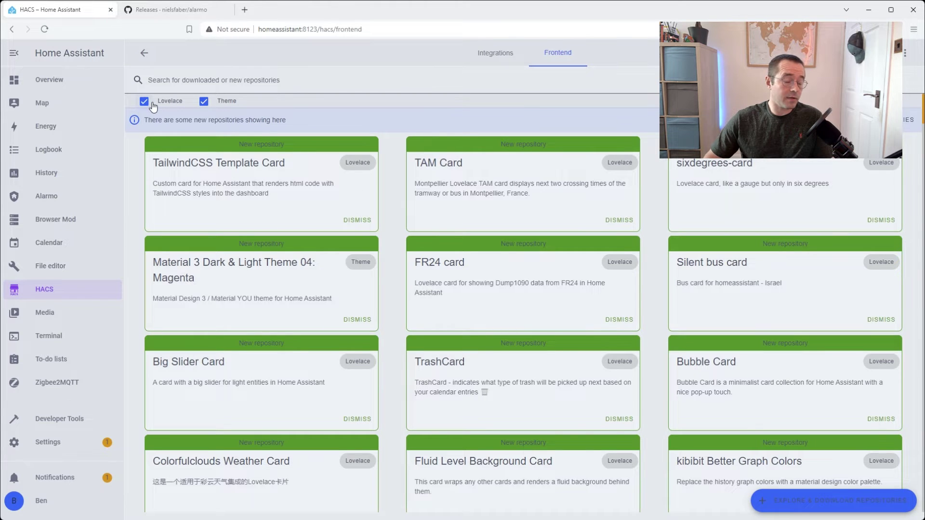
click(212, 102)
click(426, 79)
text(alarmo)
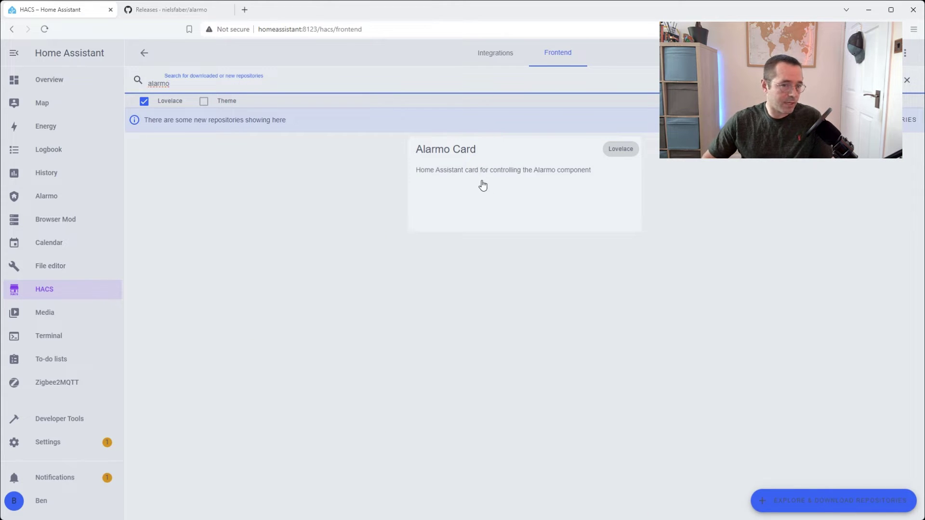
- Open the Alarmo Card page in HACS and read its introduction, preview and features
click(482, 185)
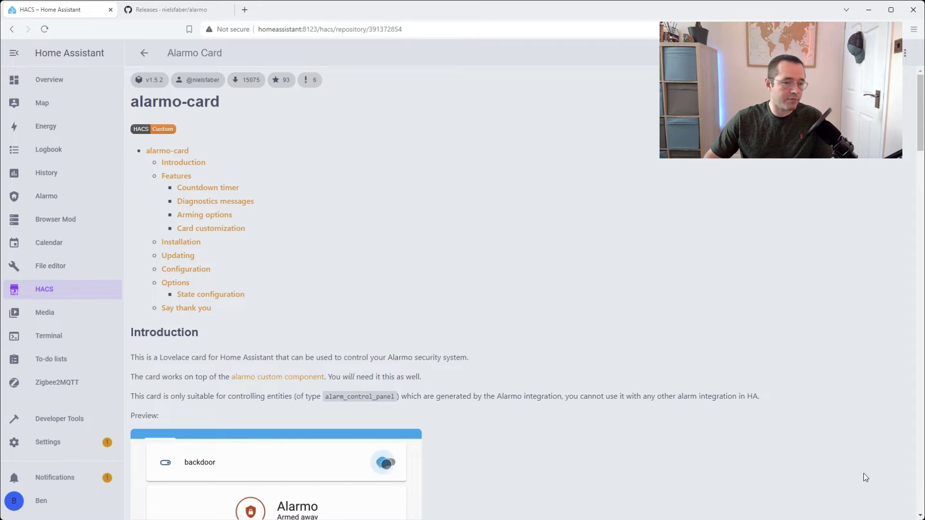
scroll(578, 330, down, 5)
scroll(558, 310, down, 2)
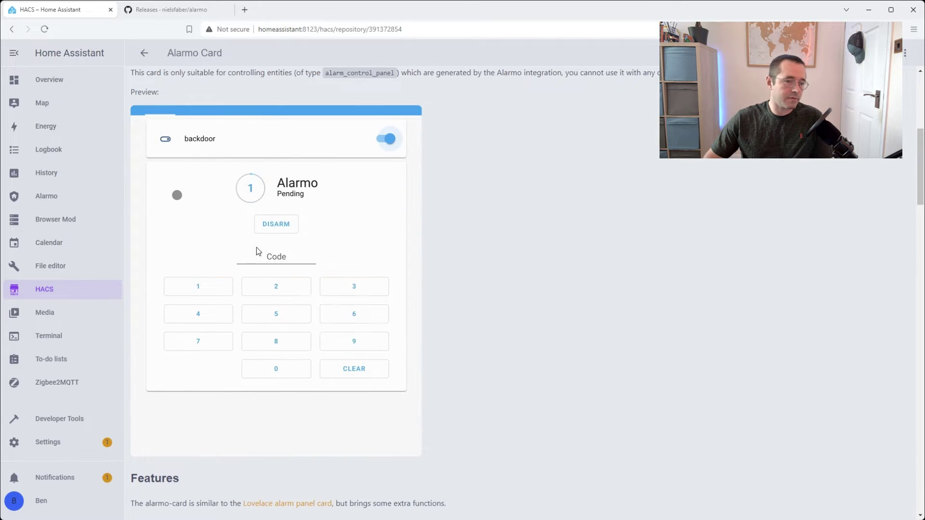
scroll(316, 300, down, 2)
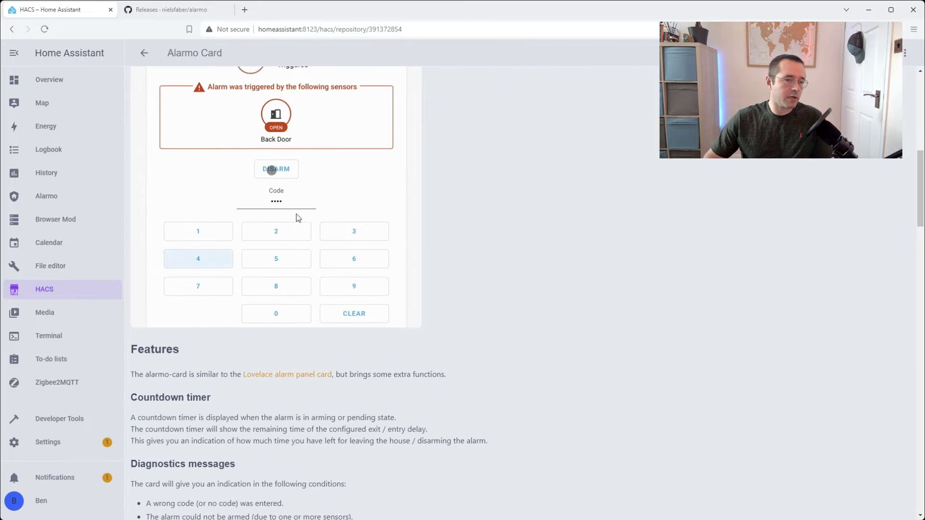
scroll(288, 208, up, 10)
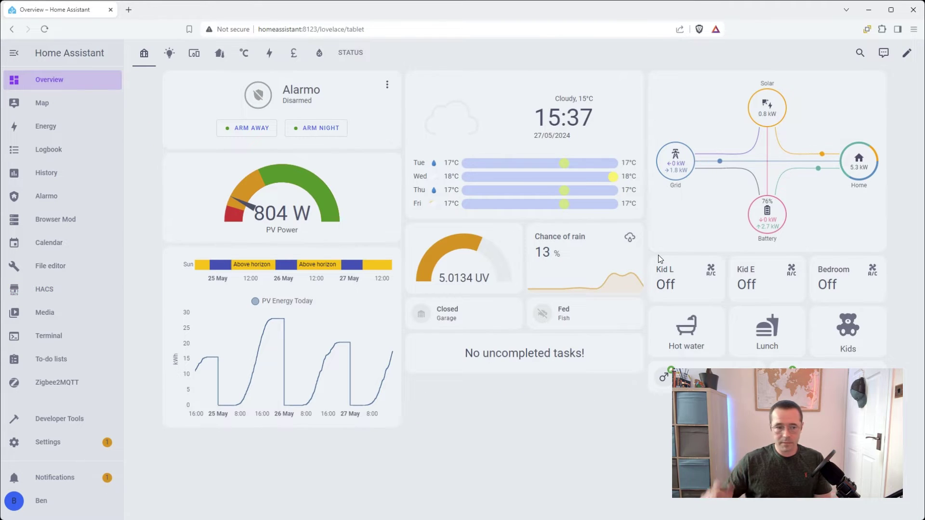
- Open the Alarmo panel and examine the Armed away mode's status, exit delay, entry delay and trigger time
click(41, 197)
scroll(419, 239, down, 1)
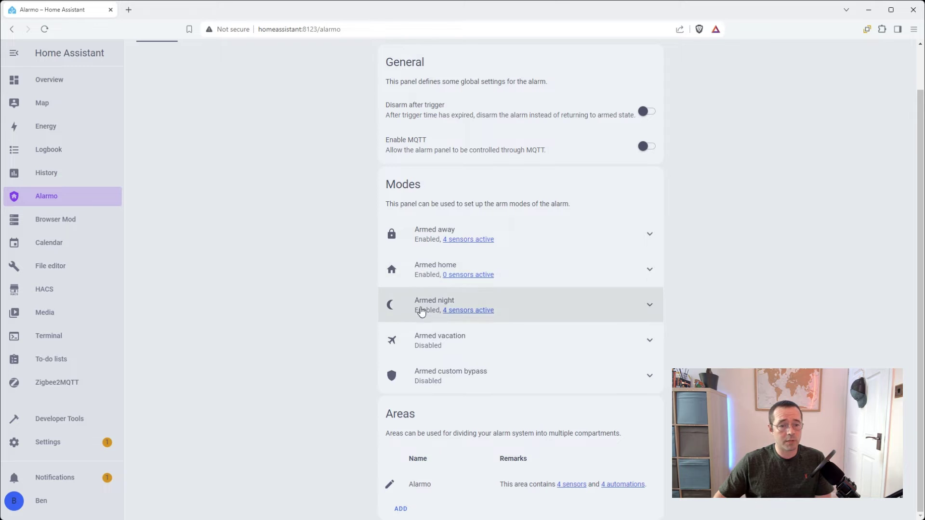
click(650, 235)
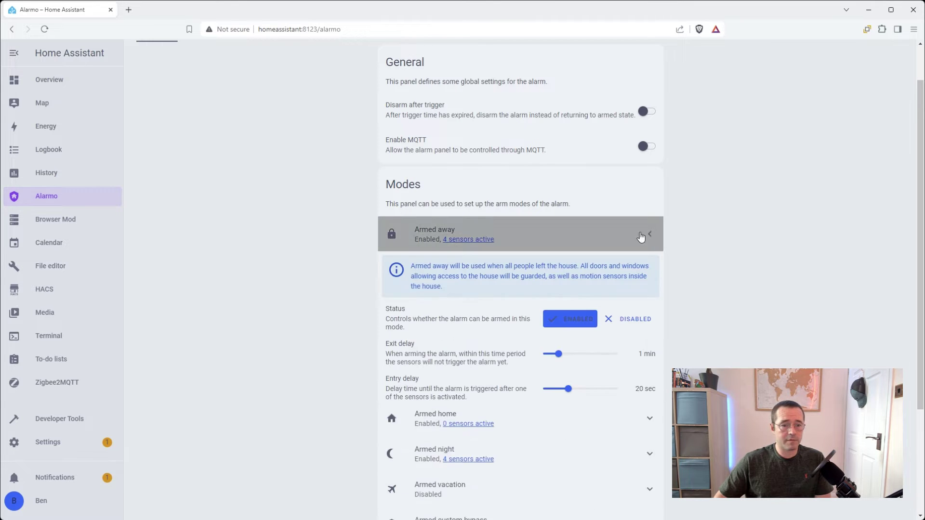
scroll(300, 304, down, 3)
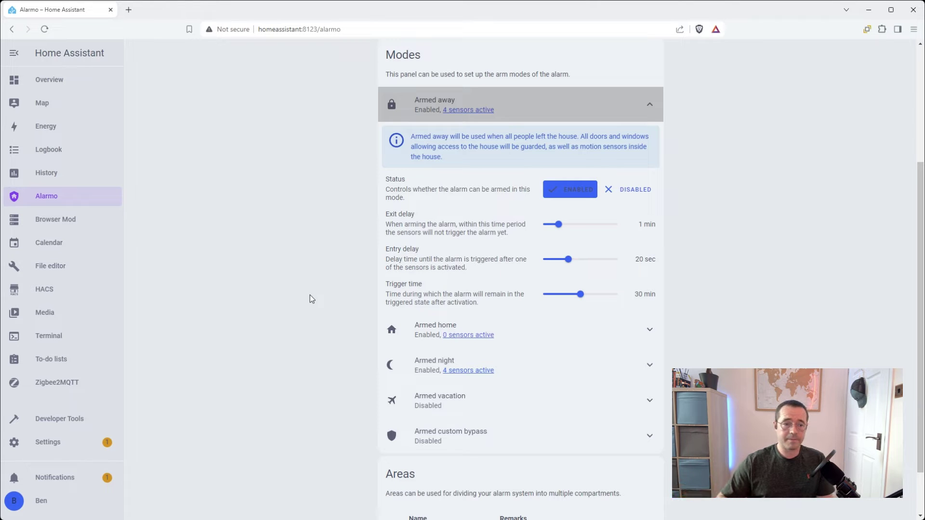
click(649, 104)
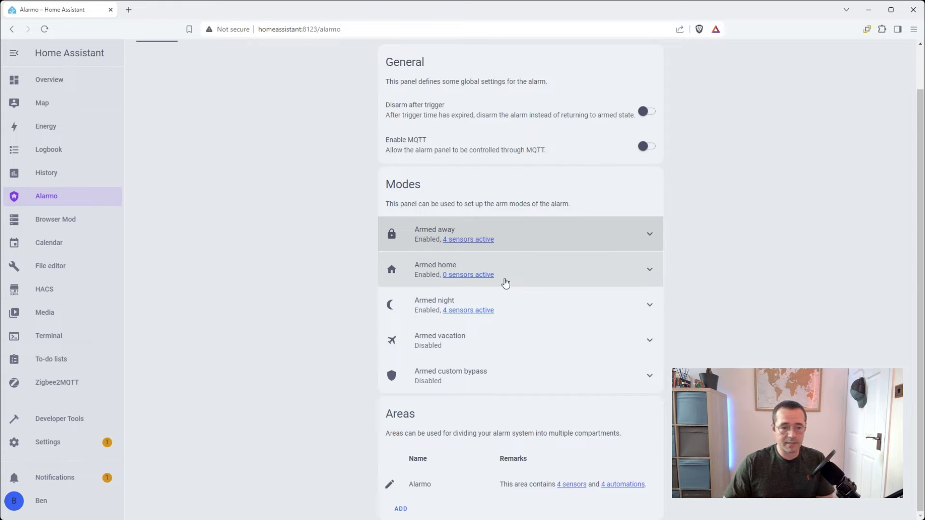
- Expand the Armed night mode, examine its status, delay and trigger time settings, and collapse it
click(642, 304)
scroll(351, 318, down, 4)
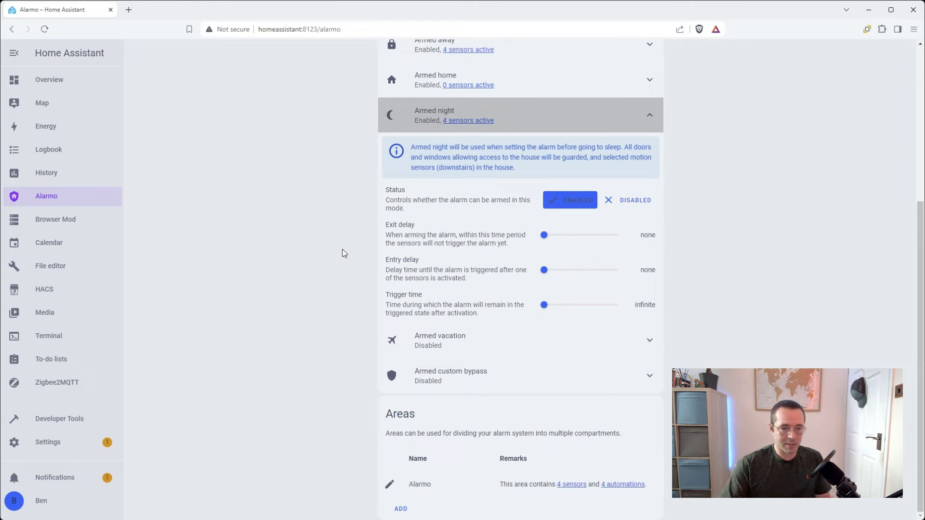
click(642, 126)
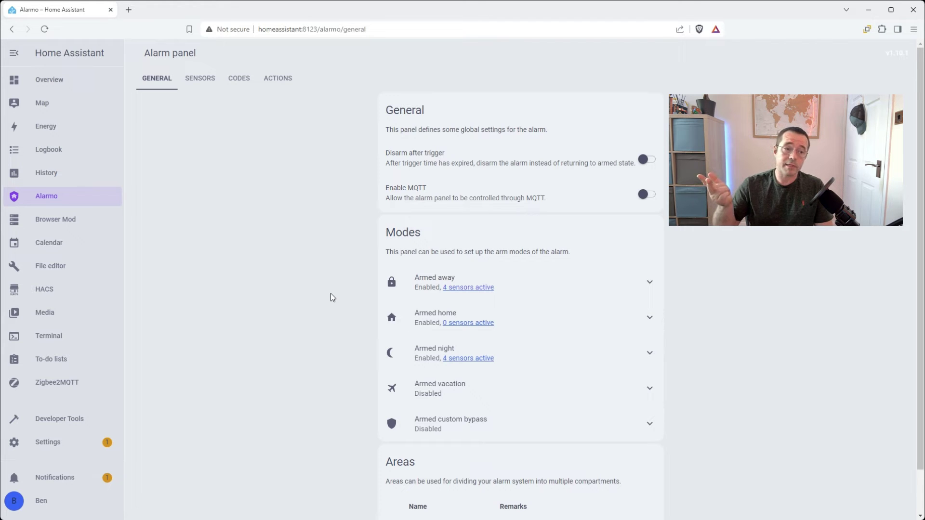
- Open Alarmo's sensor settings and review the configured sensors, their arm modes and the sensors available to add
click(203, 83)
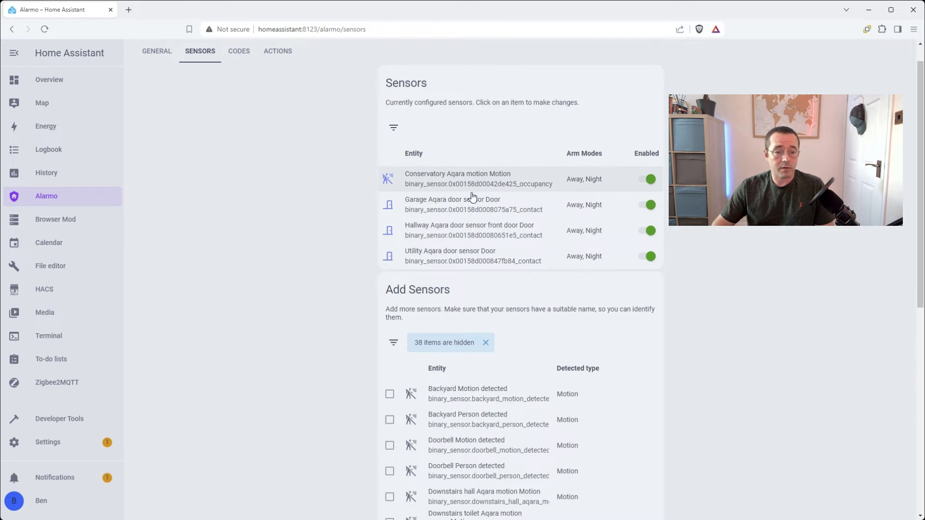
scroll(470, 200, down, 1)
scroll(469, 202, down, 5)
scroll(469, 202, down, 3)
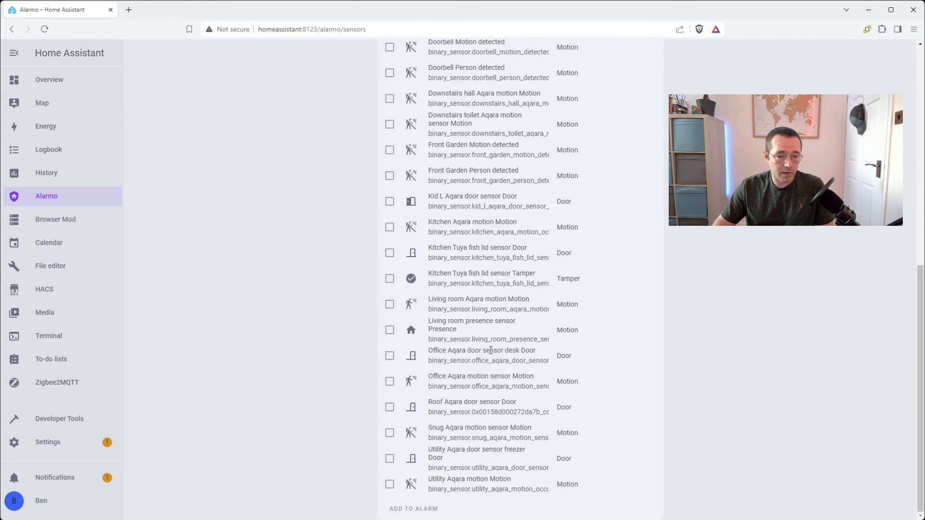
scroll(516, 226, up, 9)
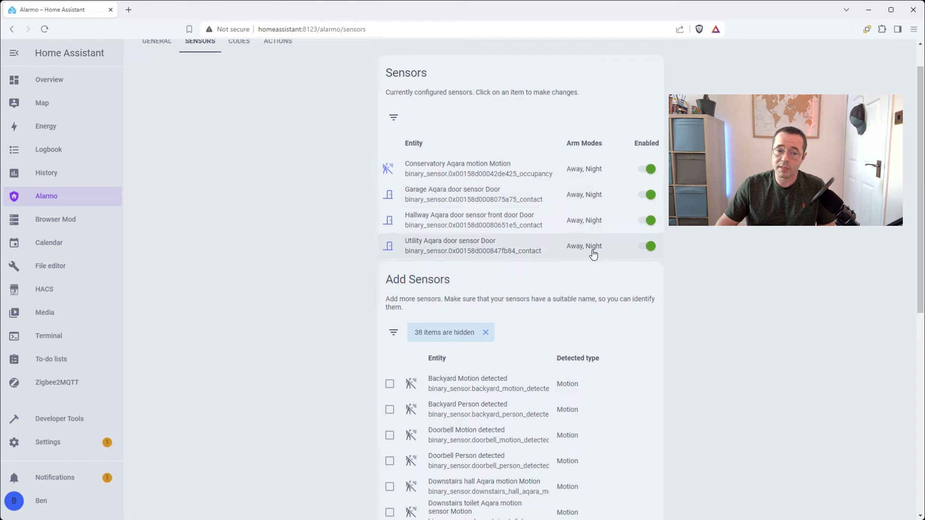
- Edit the Conservatory Aqara motion sensor so it is also active in Home mode, and save it
click(485, 163)
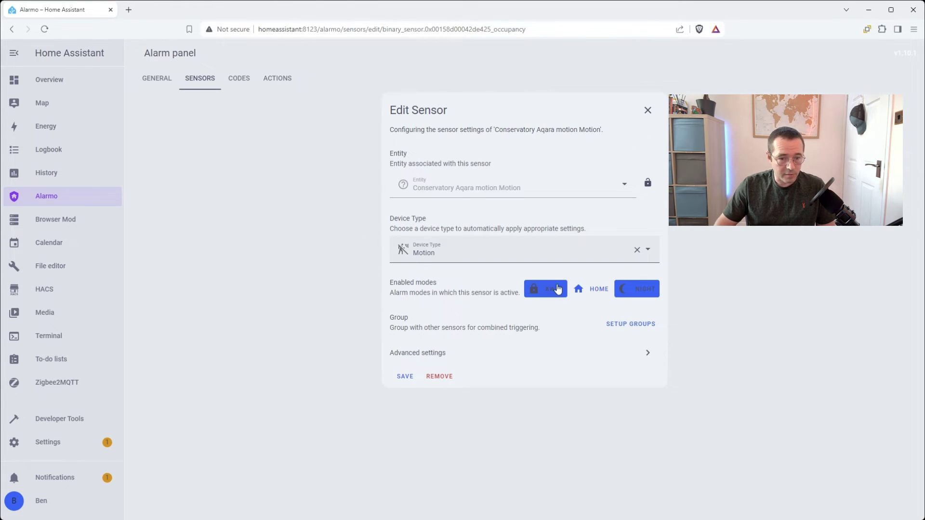
click(587, 293)
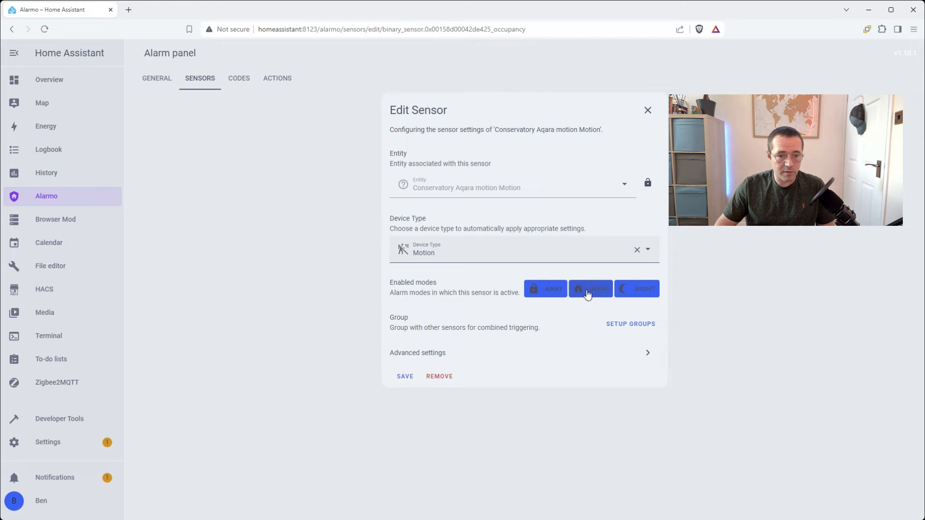
click(404, 380)
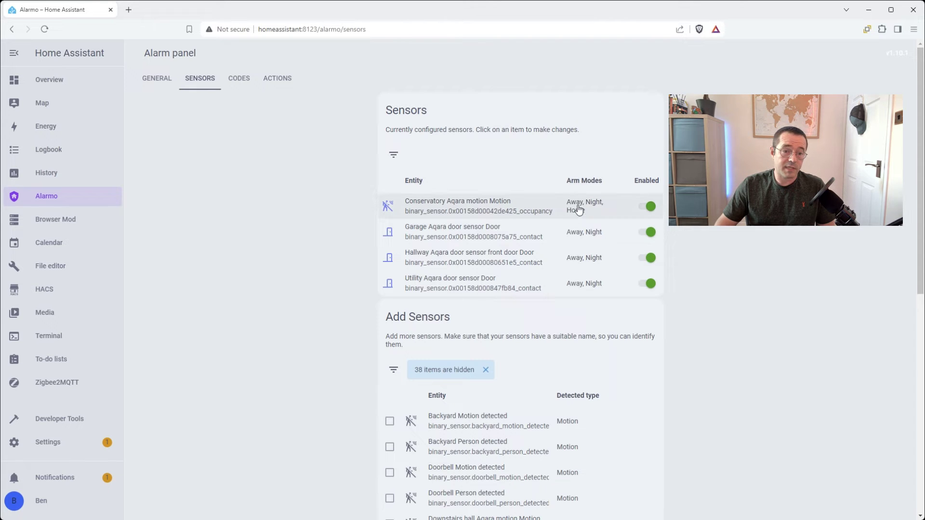
- Remove Home from the Conservatory Aqara motion sensor's enabled modes and save the sensor
click(514, 208)
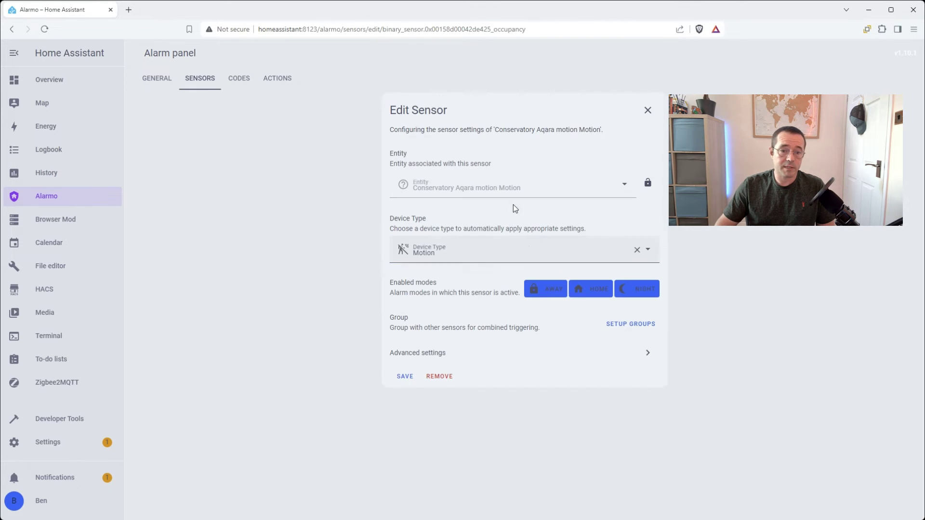
click(583, 292)
click(406, 377)
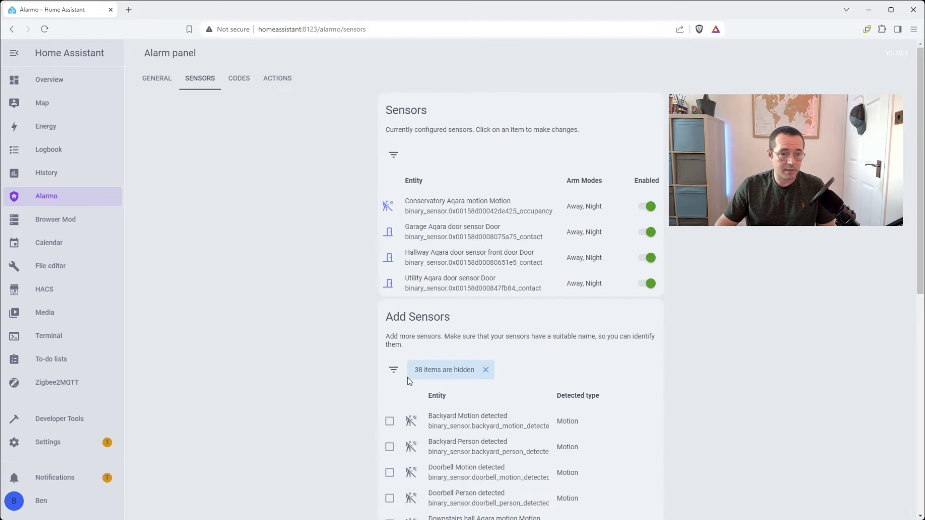
- Select the Roof Aqara door sensor in the list of available sensors and add it to the alarm
scroll(496, 316, down, 7)
scroll(495, 316, down, 2)
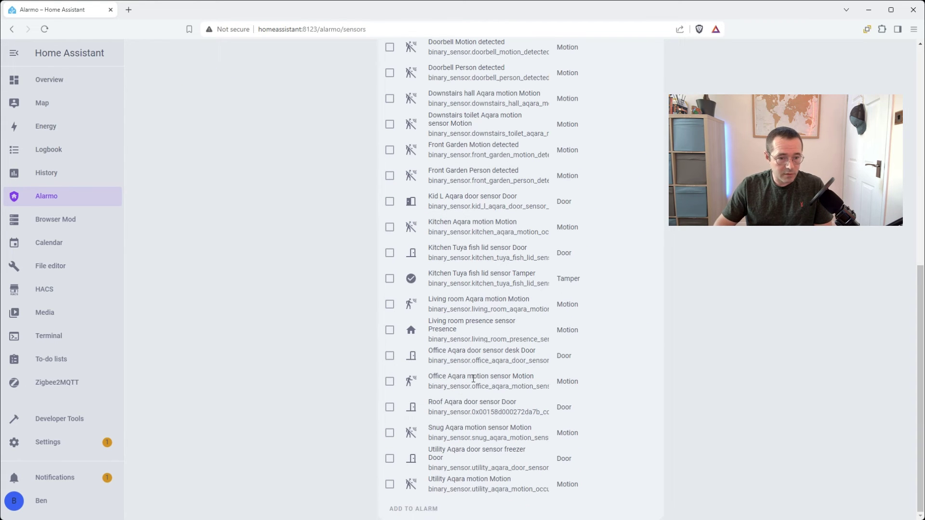
drag(429, 401, 534, 401)
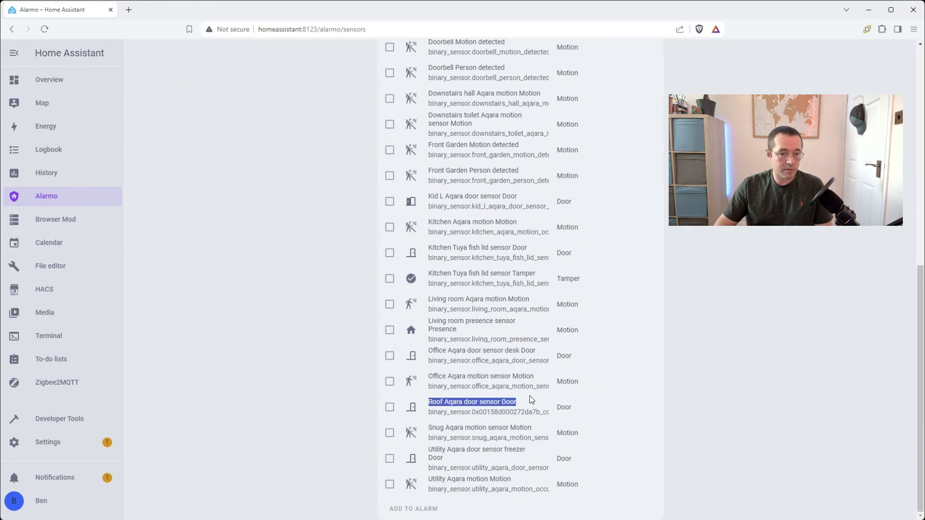
click(534, 402)
click(390, 409)
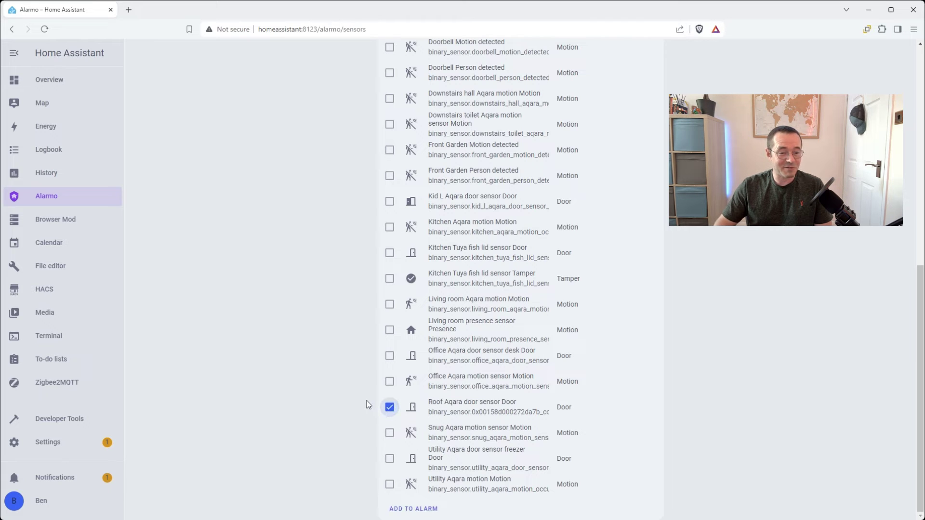
click(415, 510)
- Edit the Roof Aqara door sensor so it is active only in Night mode, disabling Away and Home, and save it
scroll(366, 308, up, 7)
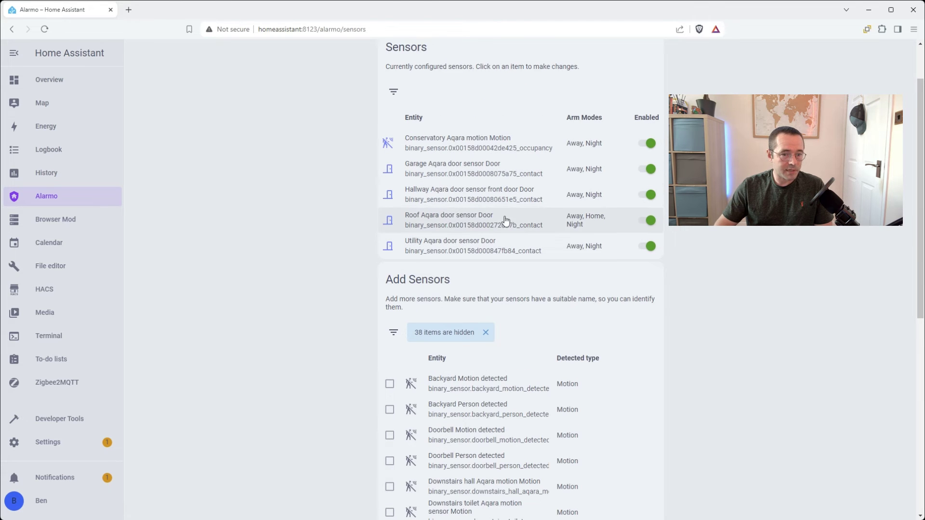
click(518, 227)
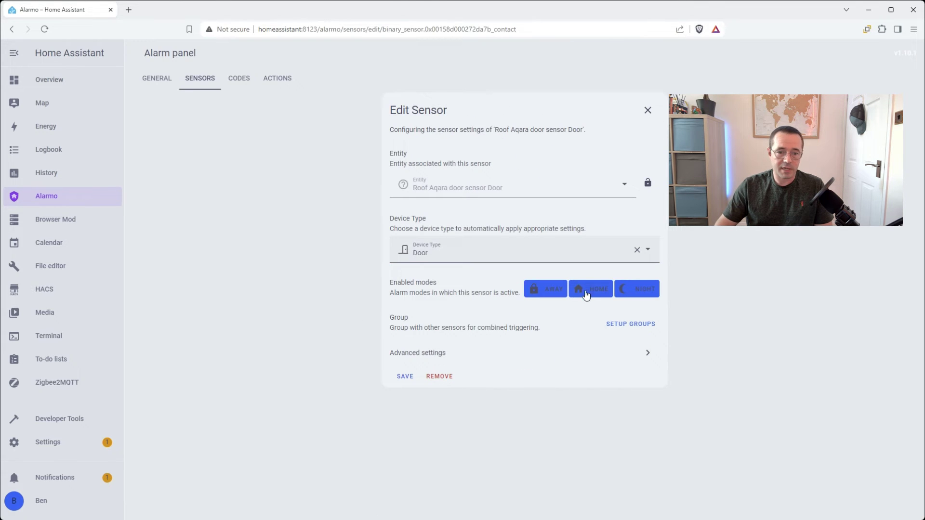
click(557, 291)
click(602, 291)
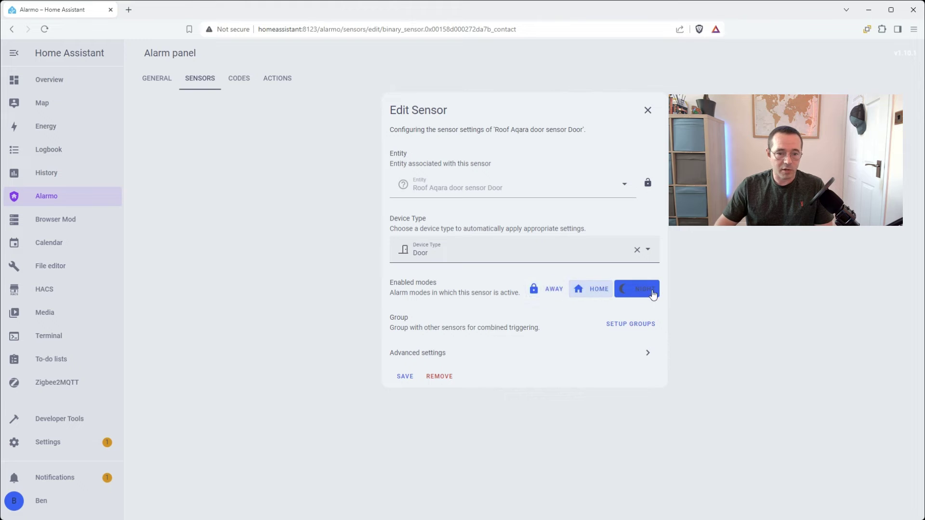
click(403, 378)
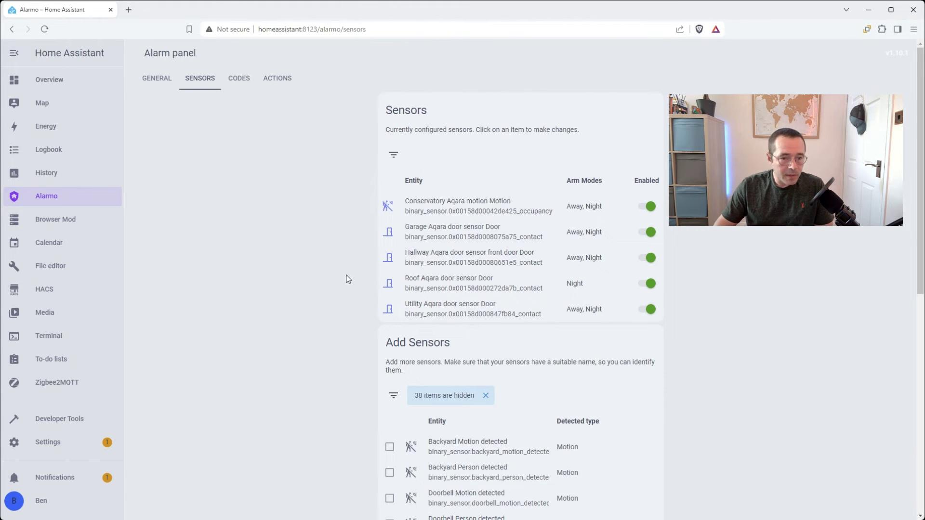
- Save the Roof Aqara door sensor with Door as its device type, and remove the sensor from the alarm
click(461, 289)
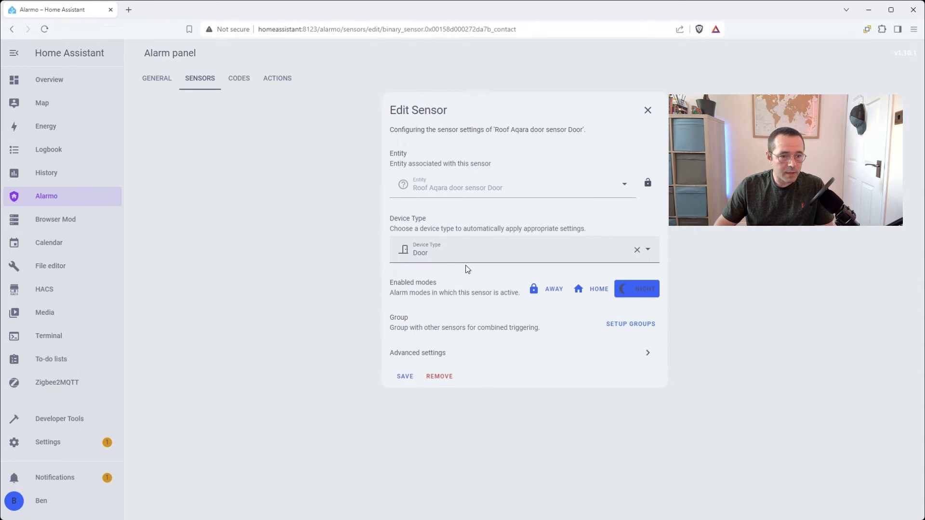
click(627, 249)
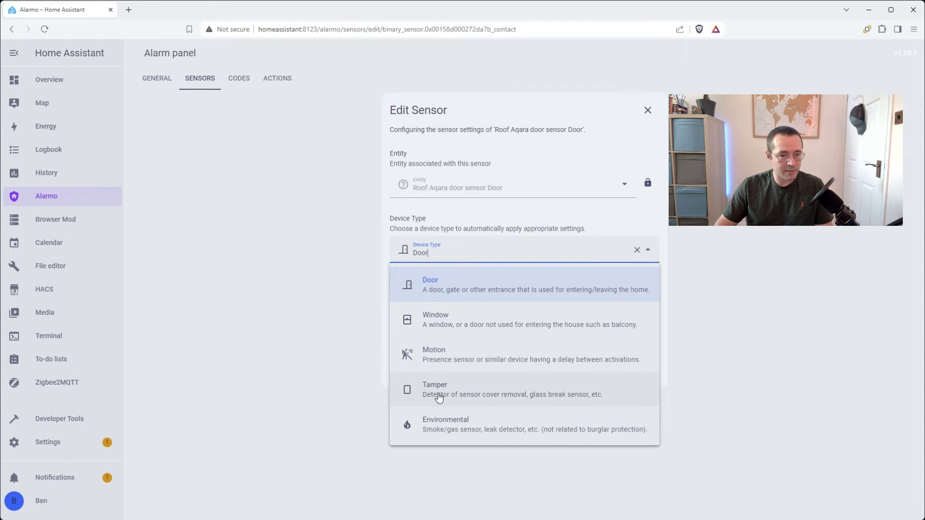
click(434, 285)
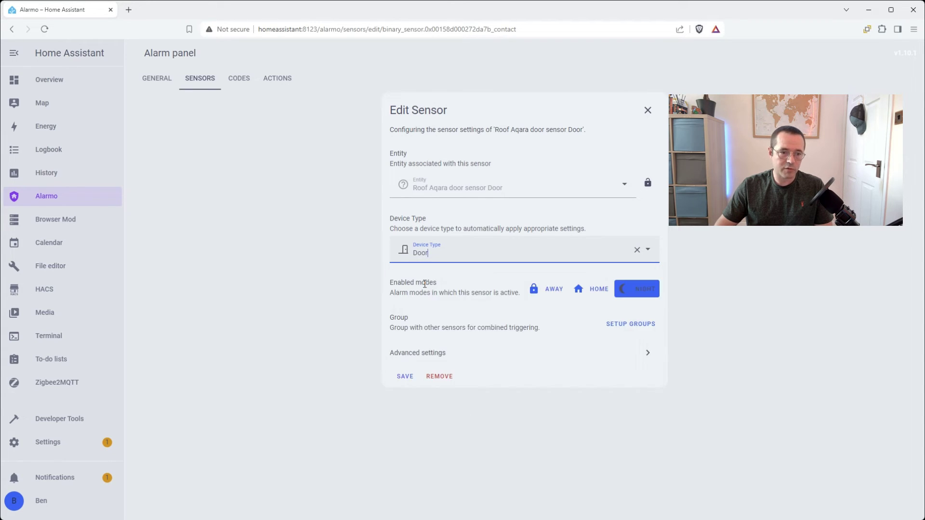
click(405, 377)
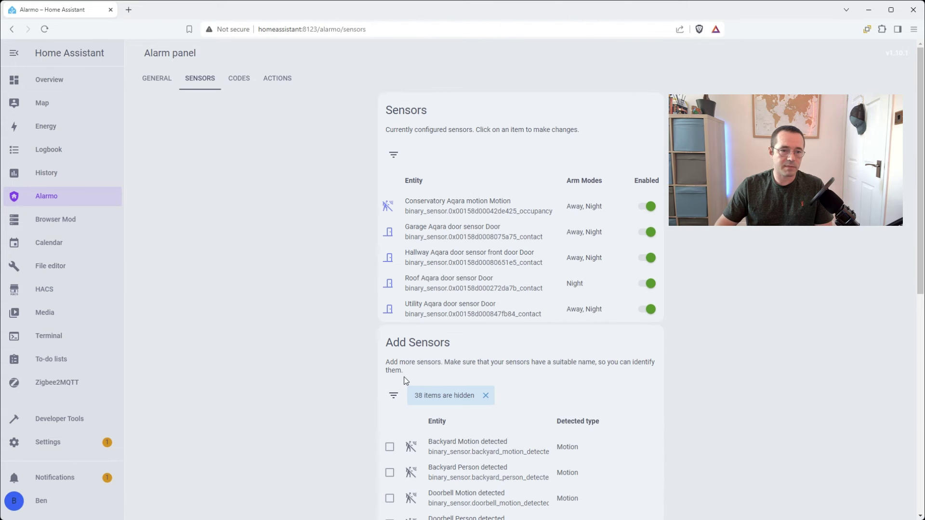
click(433, 285)
click(444, 376)
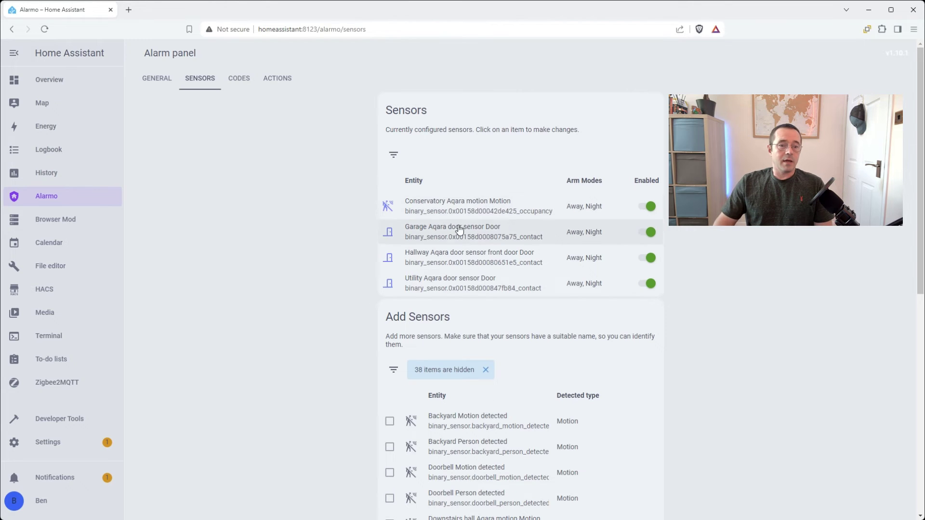
- Open Alarmo's Arm action and examine its event and the trigger-alarm button entities in its YAML
click(282, 80)
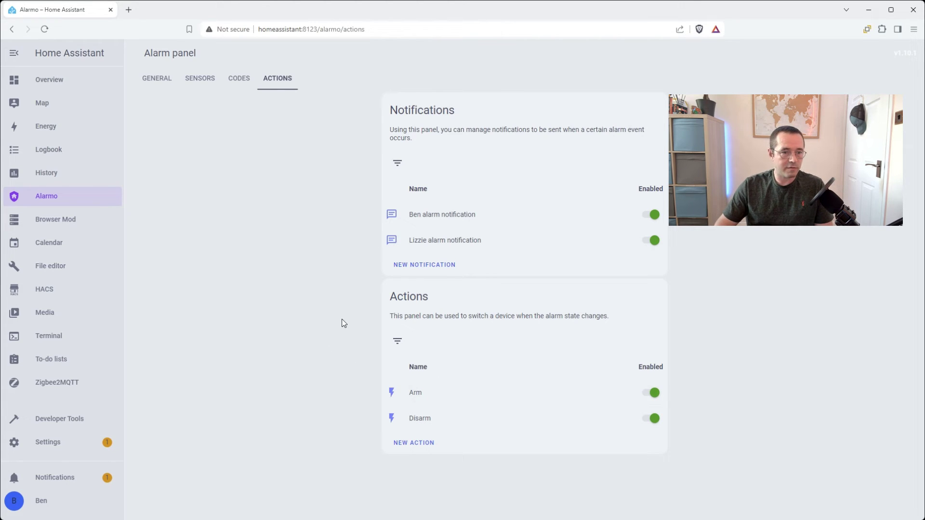
click(436, 392)
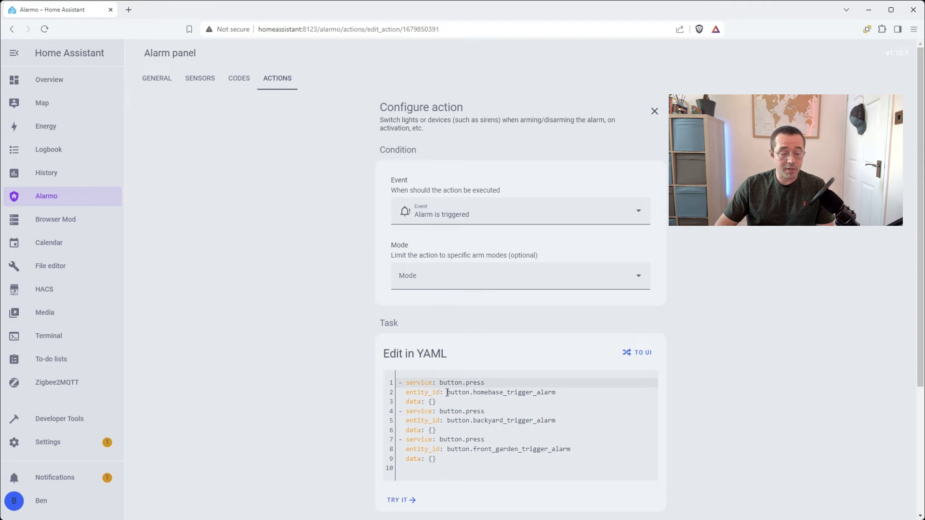
drag(447, 393, 557, 392)
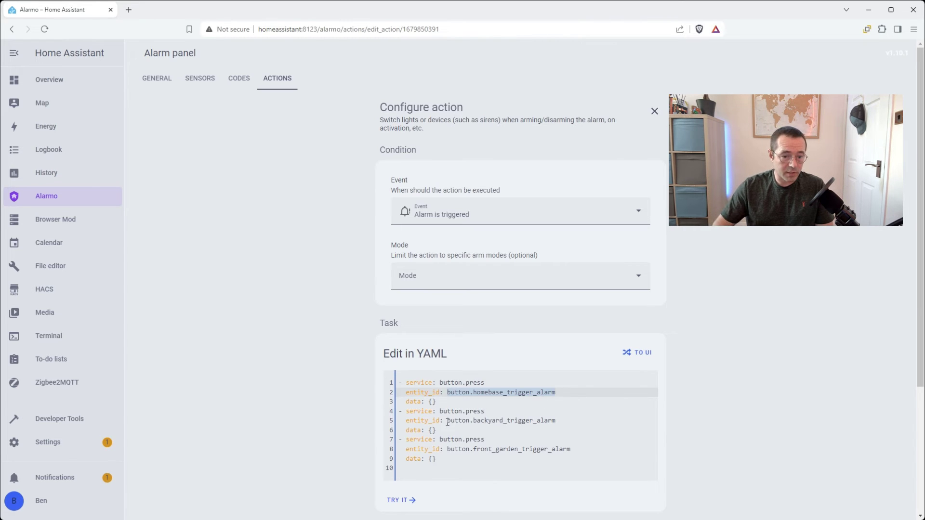
drag(448, 423, 580, 420)
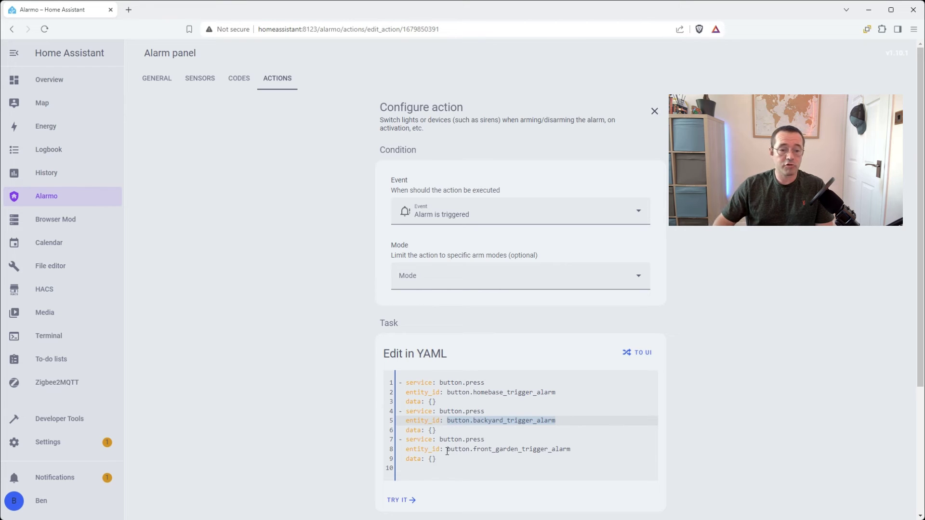
drag(447, 452, 576, 452)
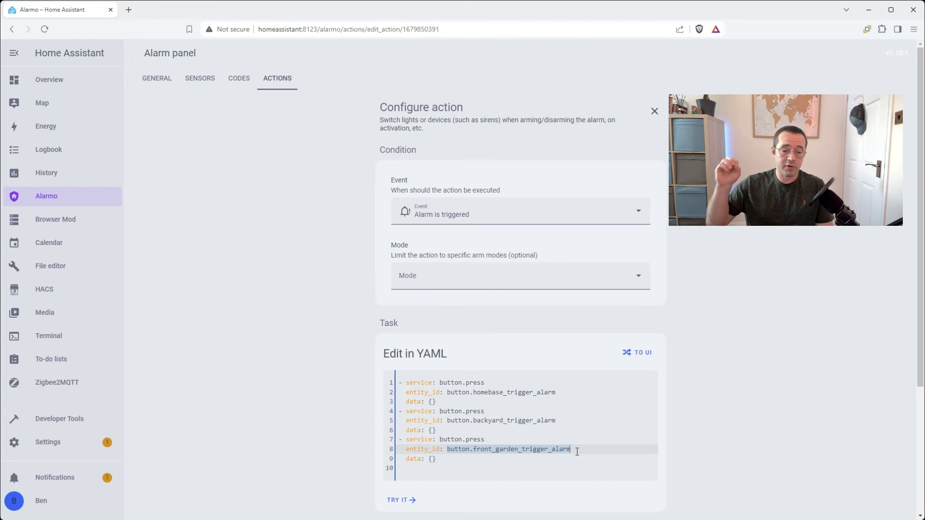
click(292, 265)
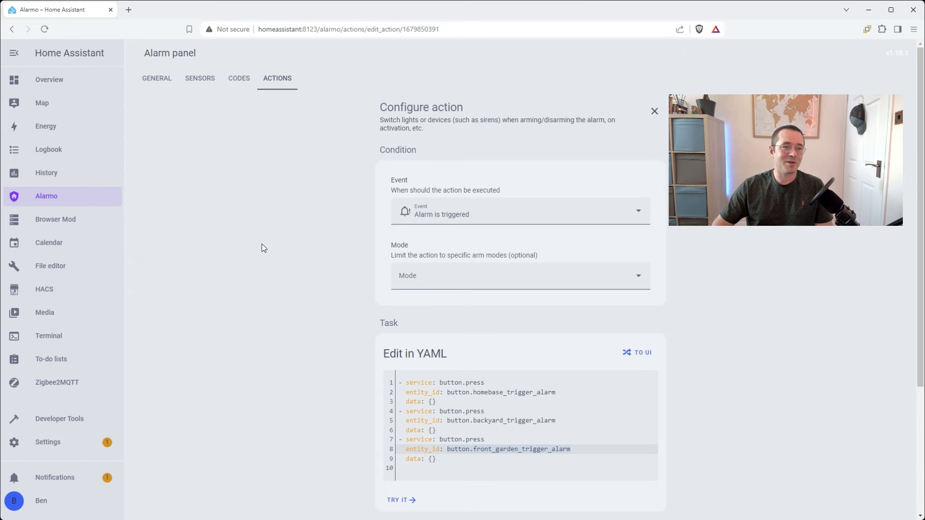
- Open the Disarm action from the actions list and examine the reset-alarm button entities in its YAML
click(278, 78)
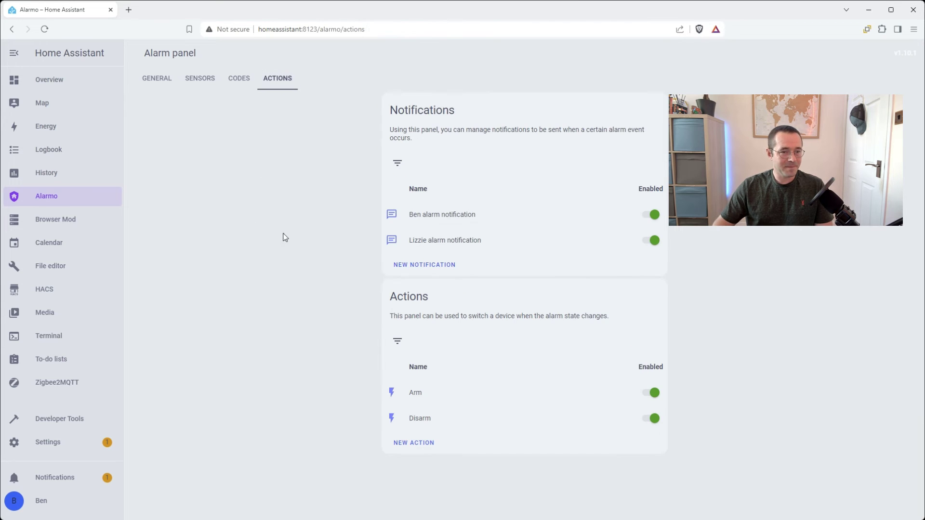
click(420, 419)
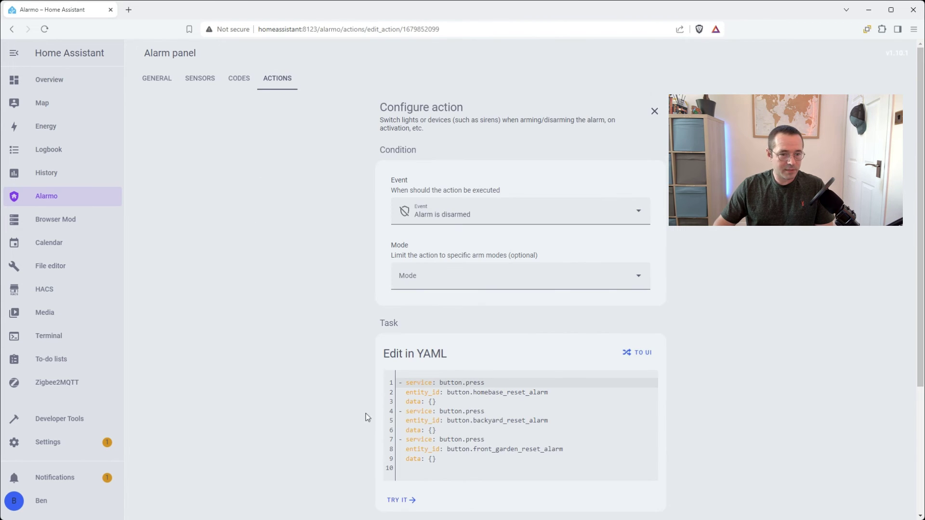
drag(448, 392, 576, 394)
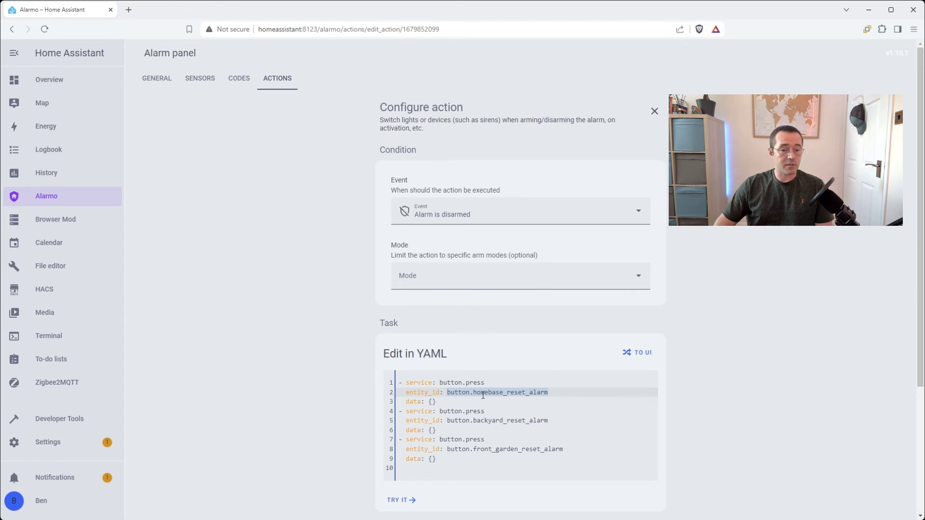
click(474, 392)
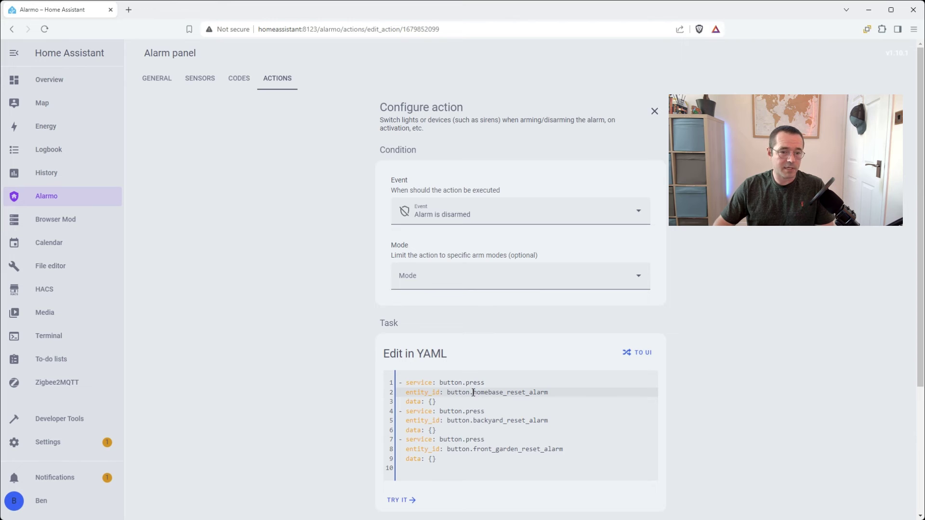
drag(473, 393, 549, 392)
drag(471, 421, 549, 422)
drag(473, 449, 577, 447)
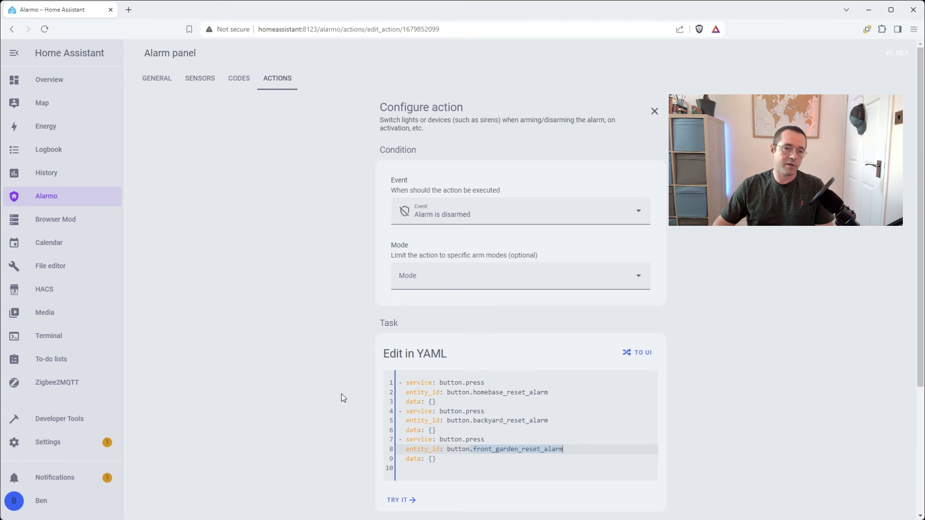
- Open the first alarm notification and examine its event, target device, title and message
click(277, 81)
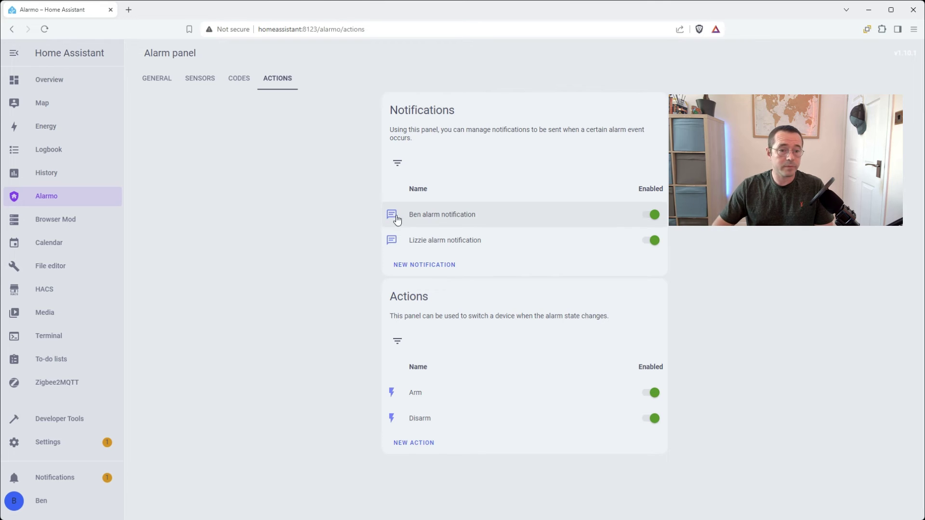
click(431, 220)
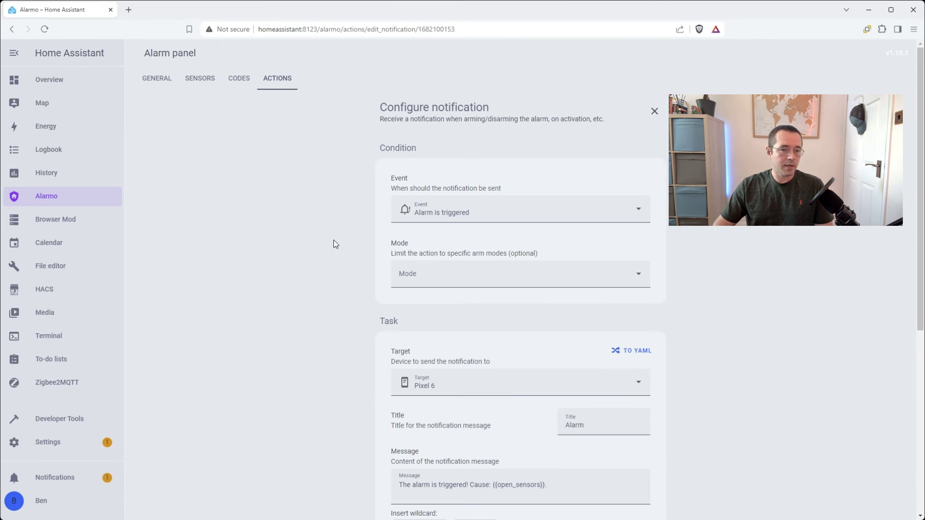
scroll(318, 255, down, 3)
click(393, 254)
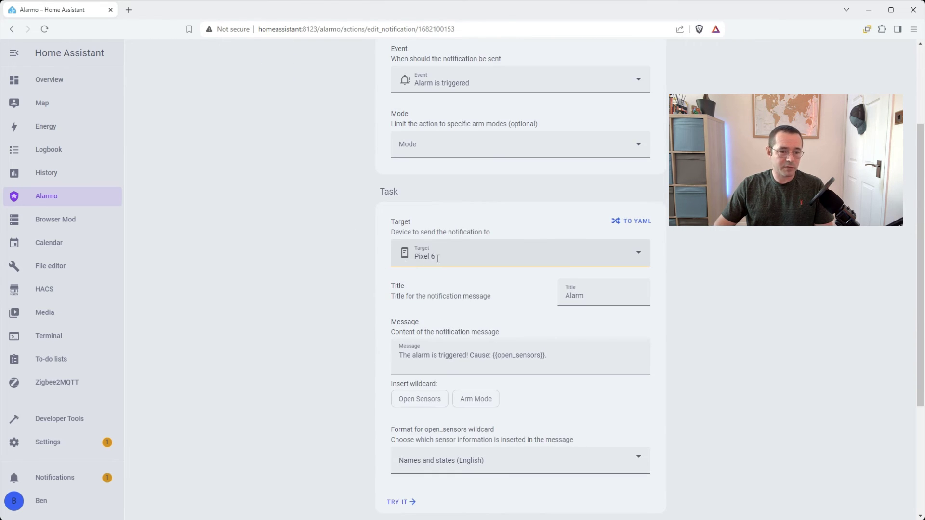
key(Escape)
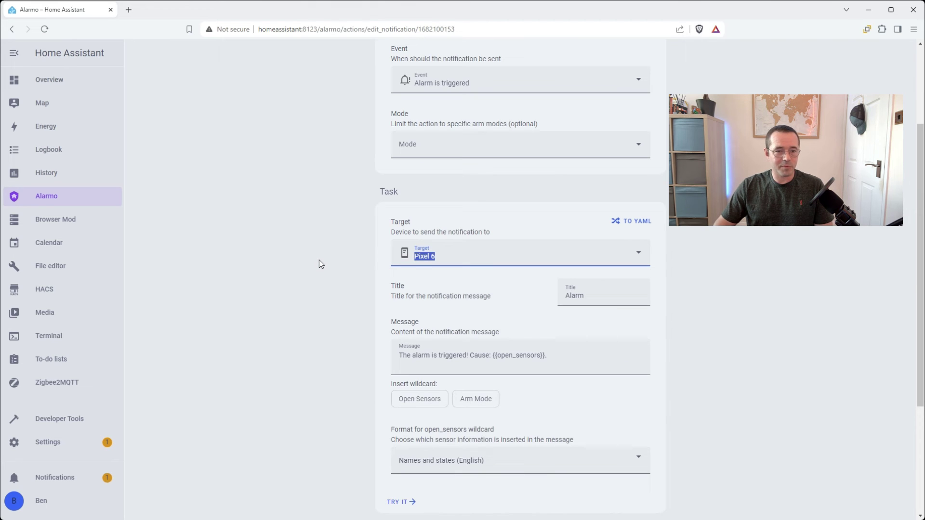
double_click(585, 296)
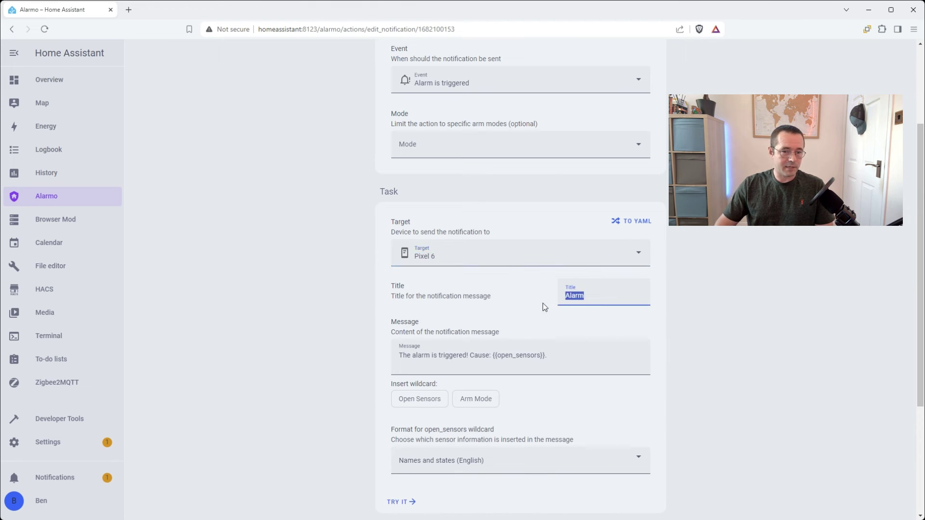
click(525, 355)
triple_click(526, 355)
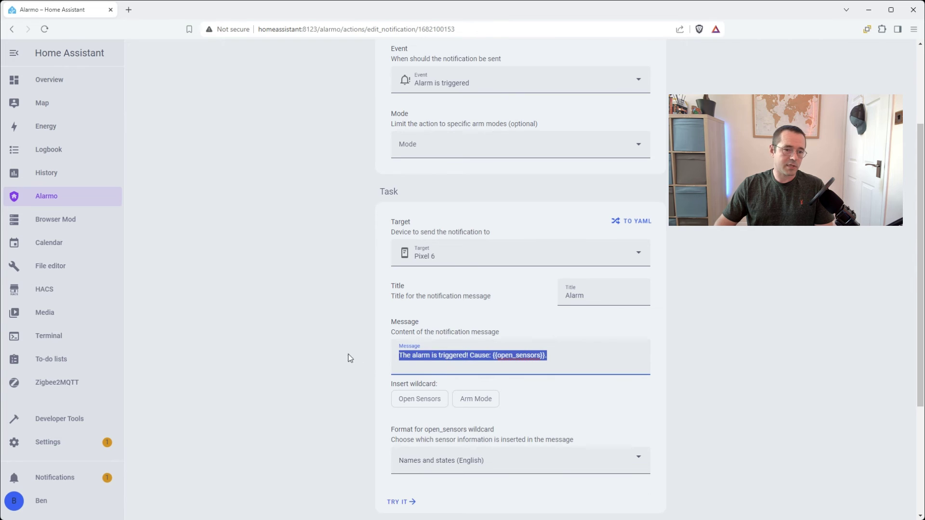
- Review the notification's remaining options and the {{open_sensors}} wildcard in its message
scroll(311, 330, down, 4)
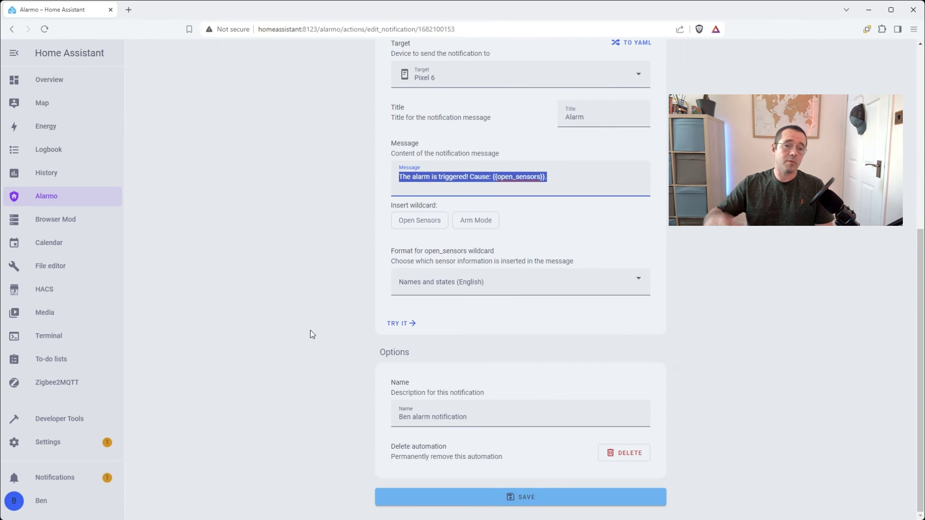
click(523, 177)
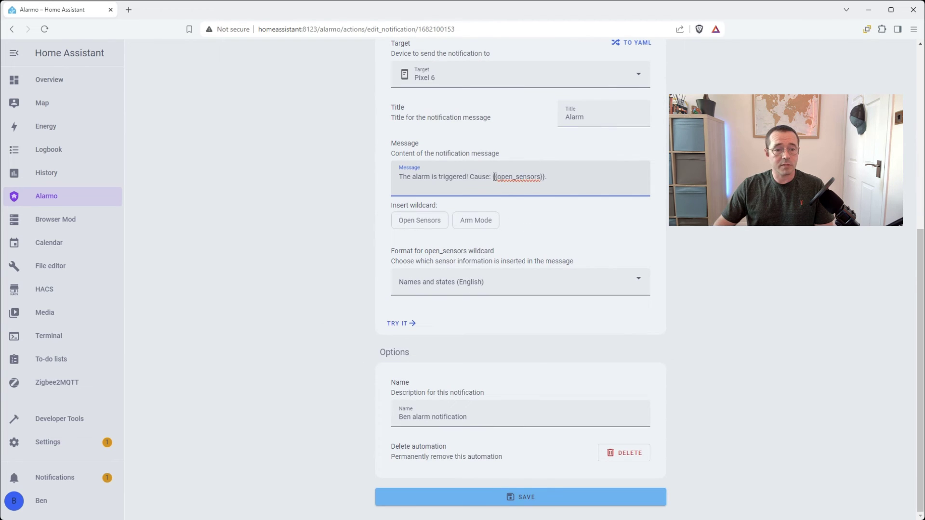
drag(492, 178, 548, 178)
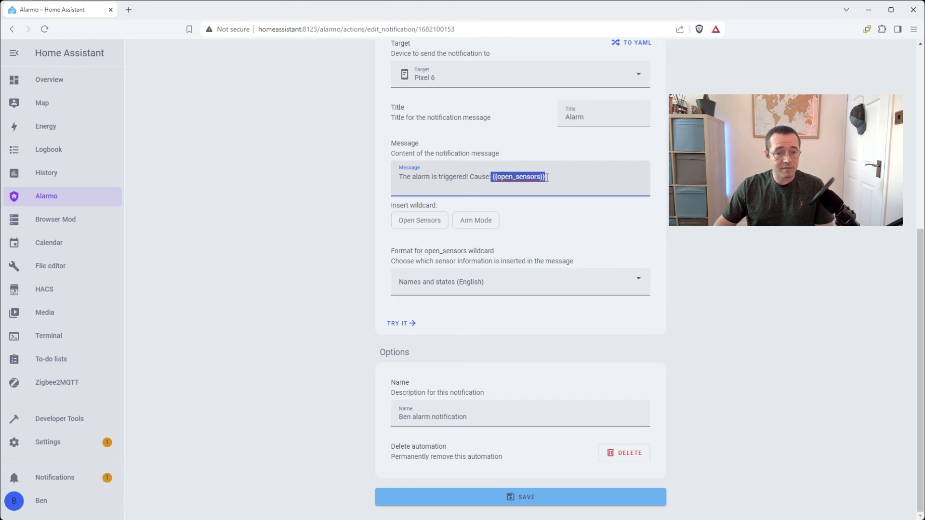
click(313, 217)
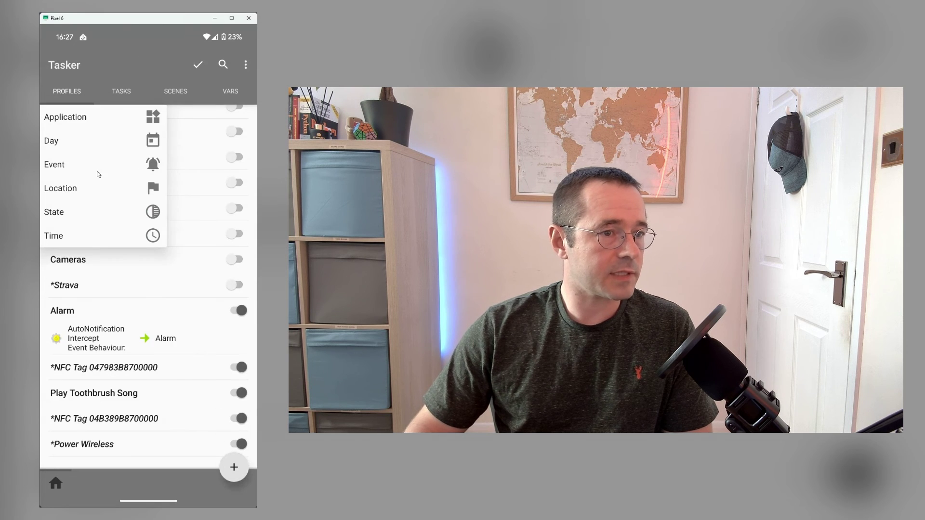
- Start a new event-based Tasker profile, filtering the events by "auto" and choosing AutoNotification Intercept
click(98, 172)
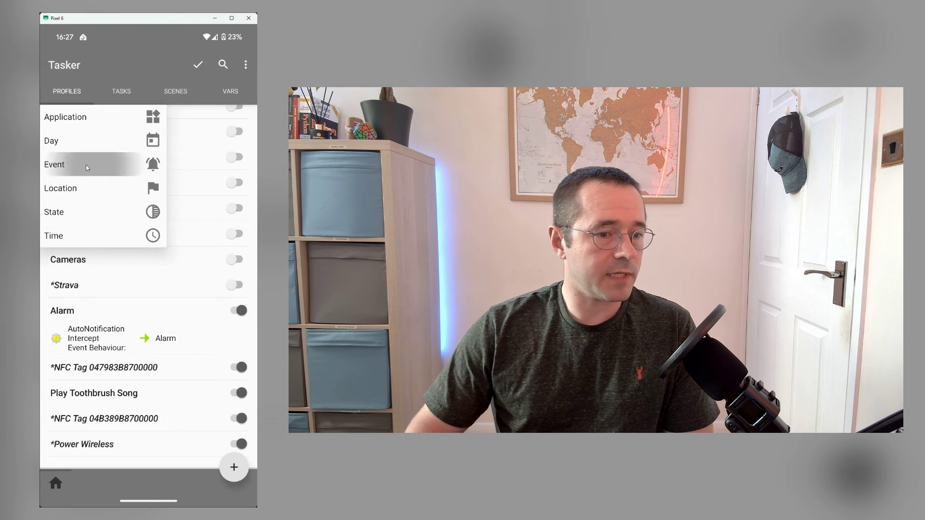
click(146, 462)
text(auto)
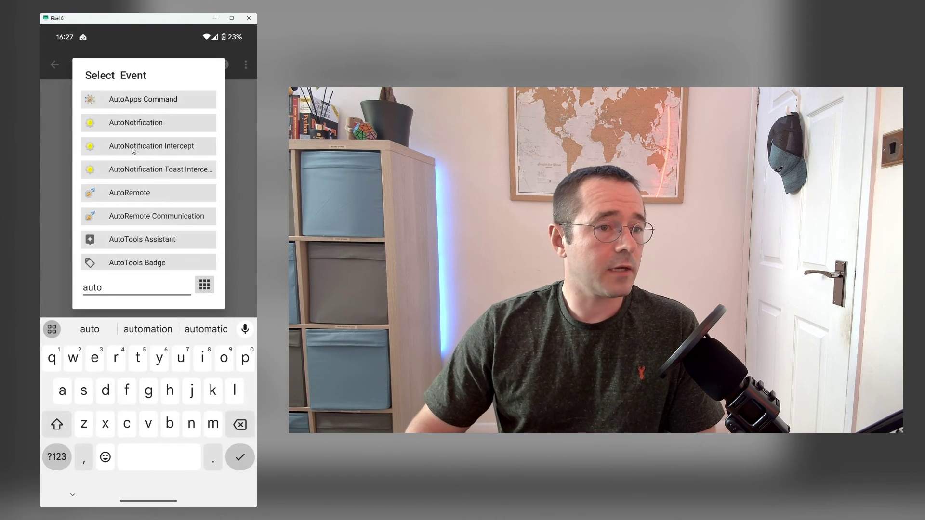
click(184, 146)
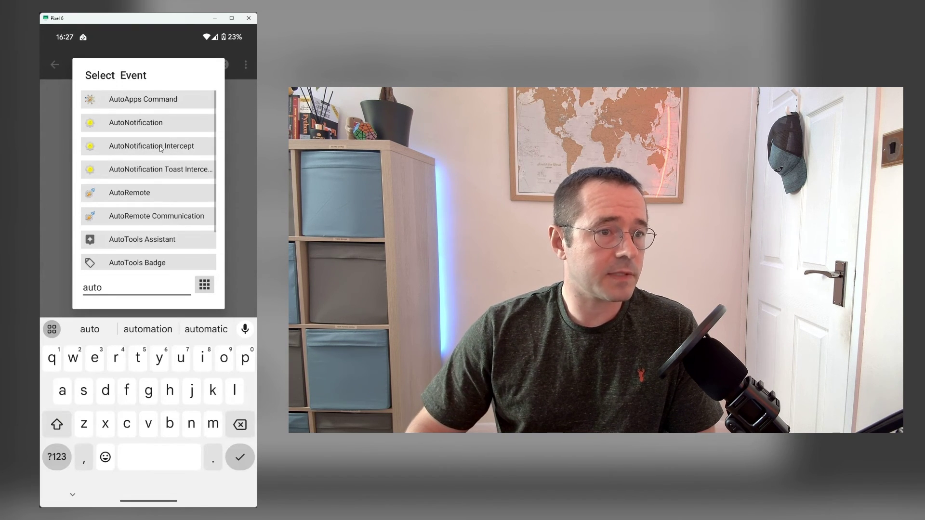
- Configure the intercept event by filling its values from the current "Home Assistant - Alarm" notification, and save the event
click(237, 96)
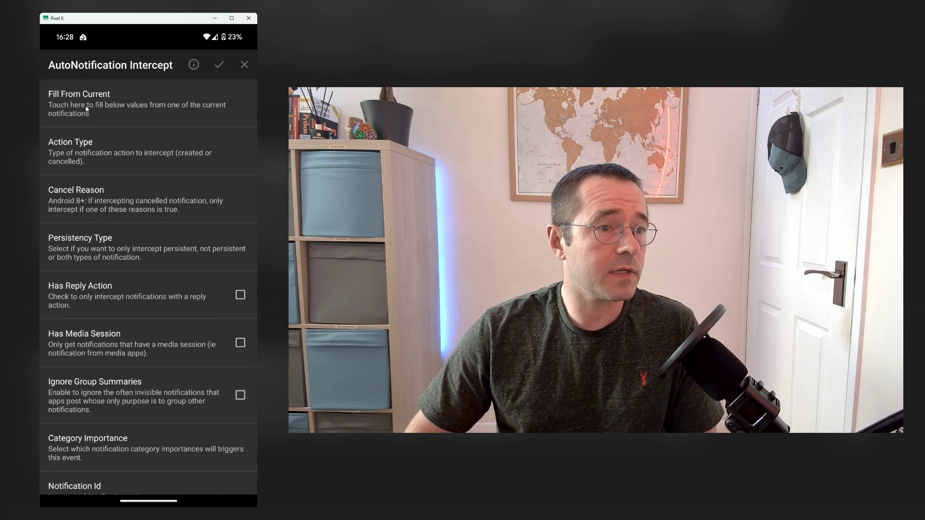
click(115, 107)
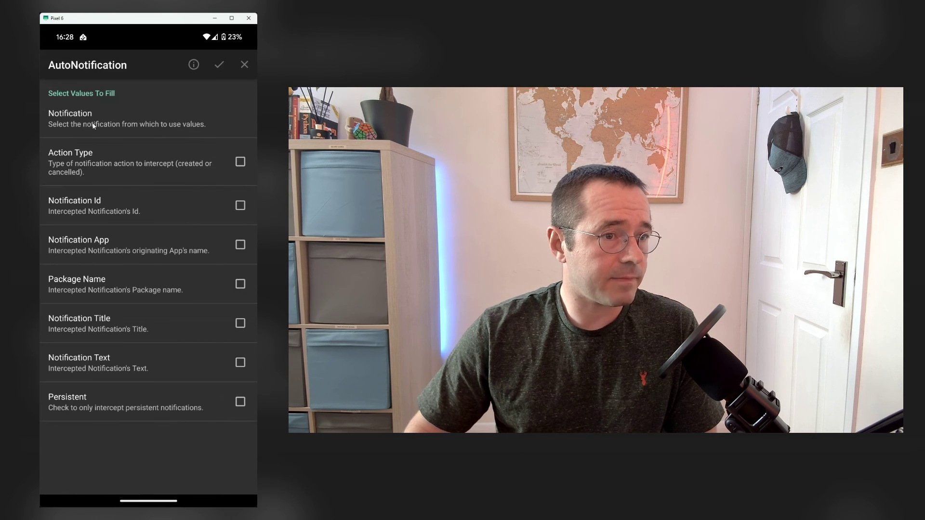
click(91, 123)
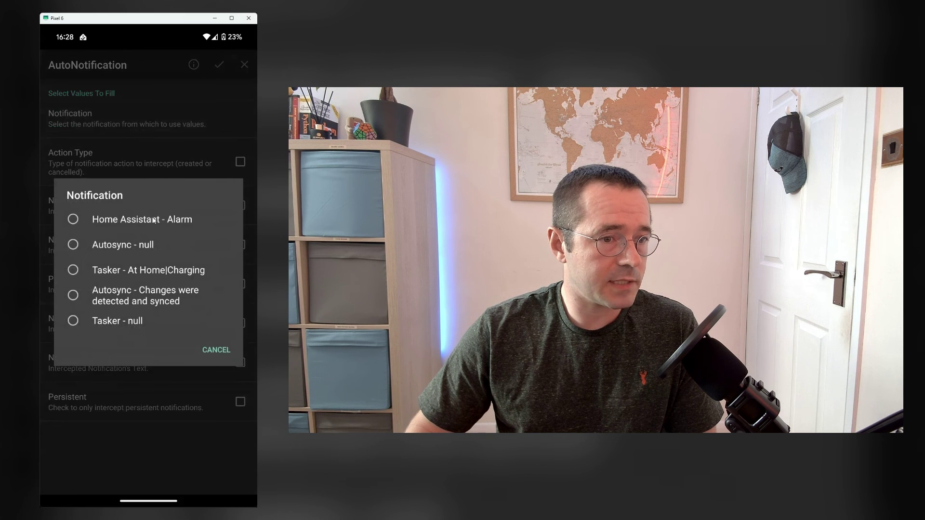
click(125, 222)
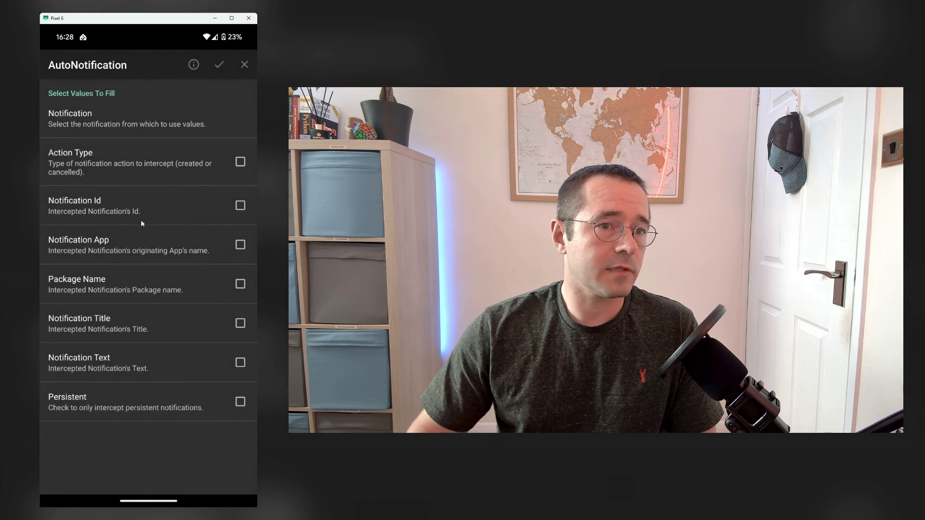
click(217, 65)
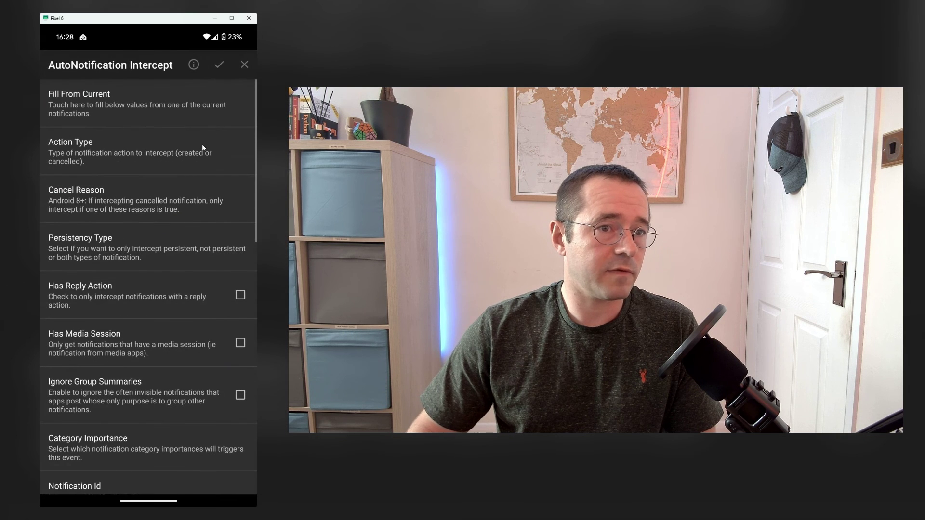
click(220, 68)
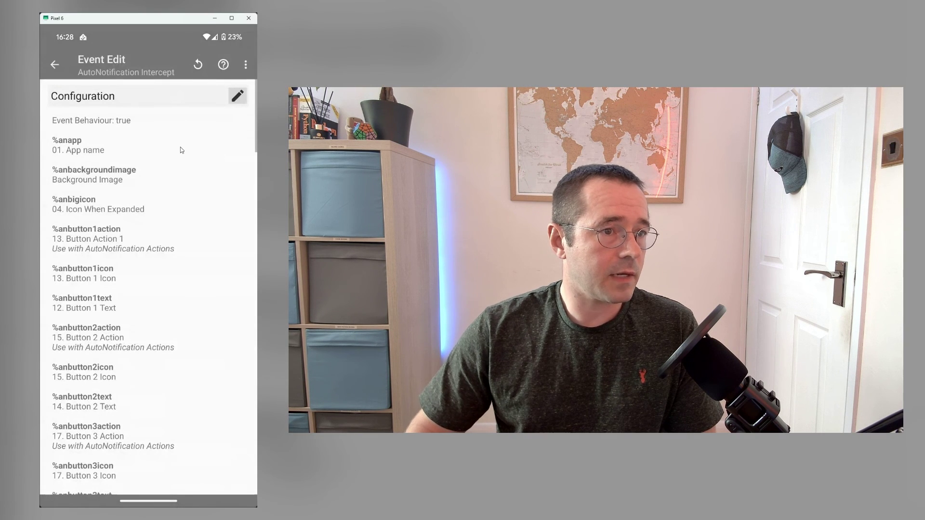
click(55, 66)
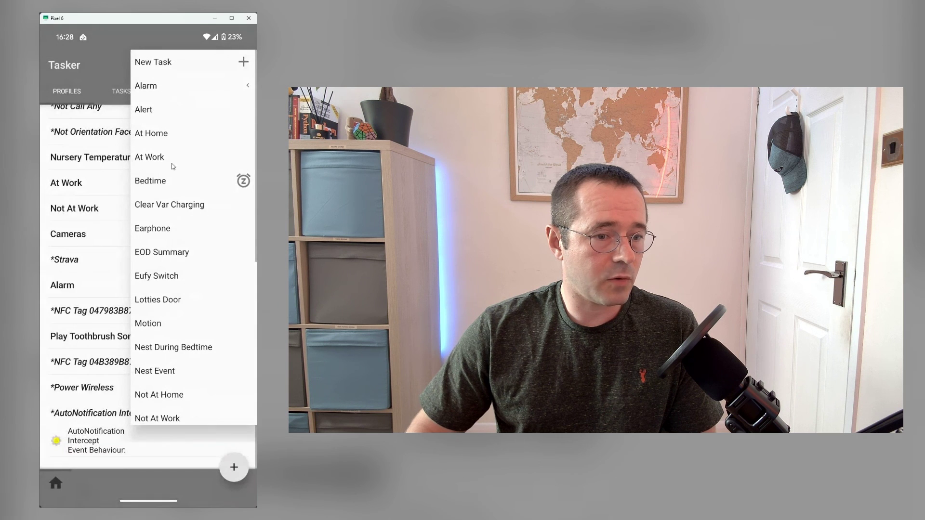
- Link the existing Alarm task to the new AutoNotification Intercept profile
drag(186, 382, 227, 371)
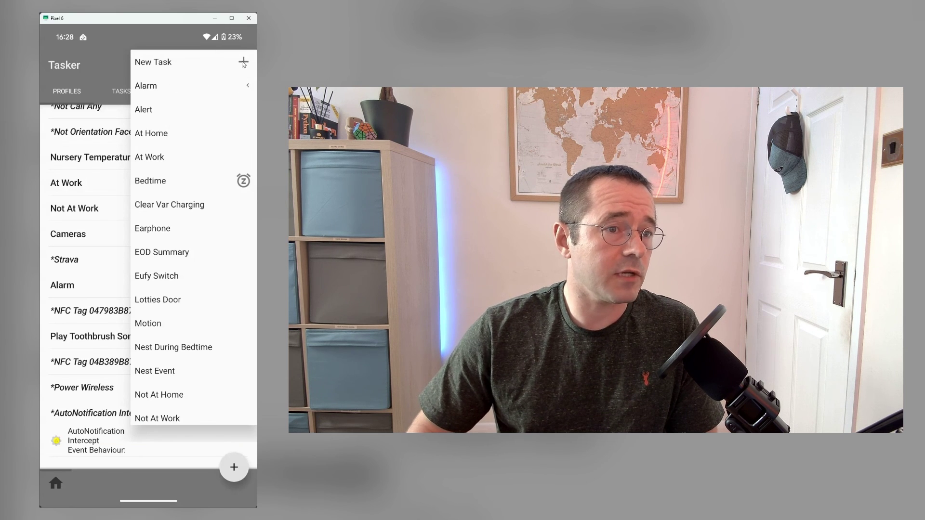
click(245, 86)
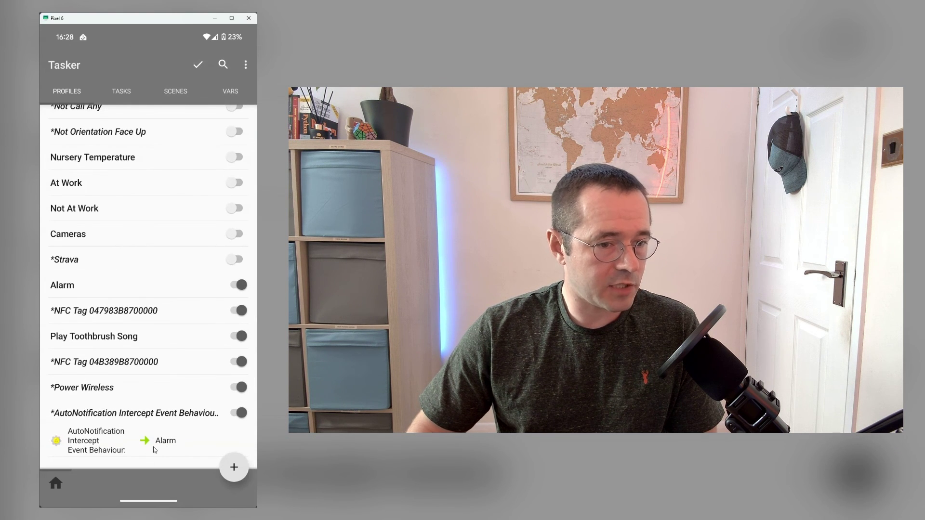
- Open the Alarm task's Music Play action and examine its sound file and the available audio stream options
click(168, 444)
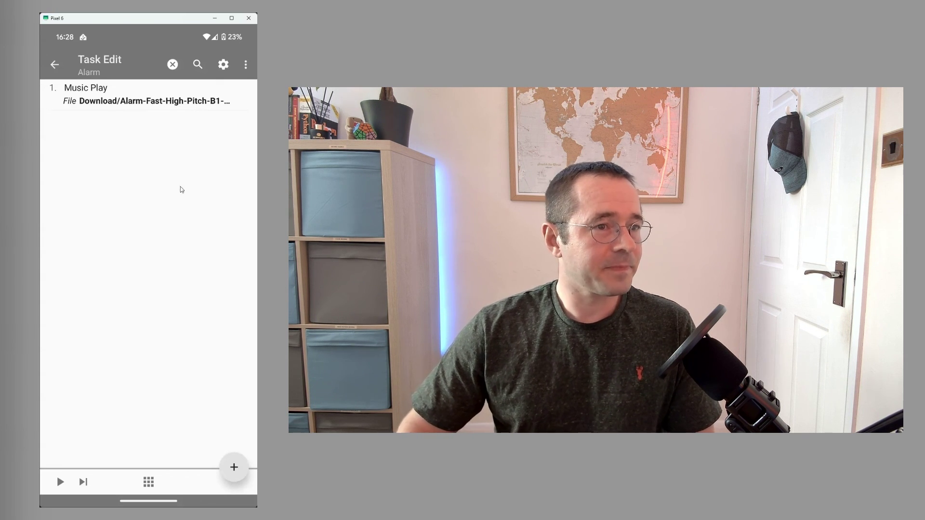
click(124, 98)
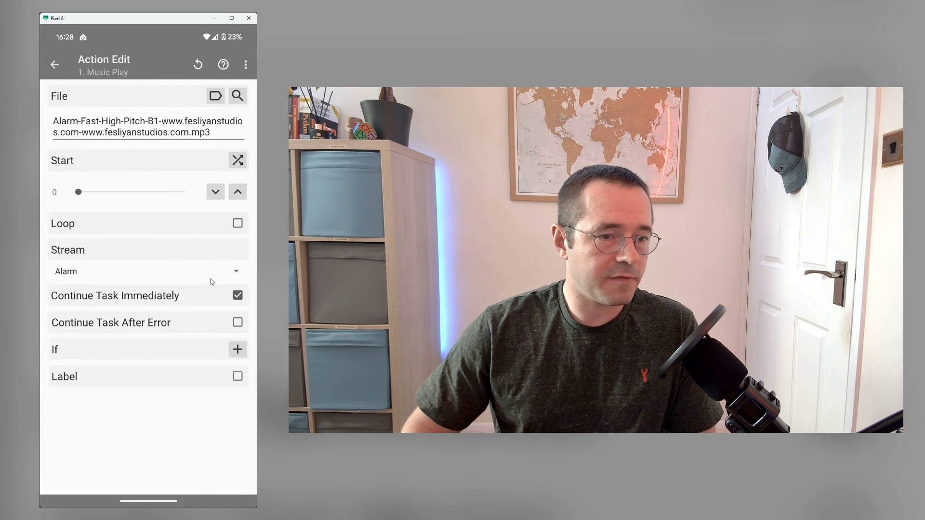
click(227, 272)
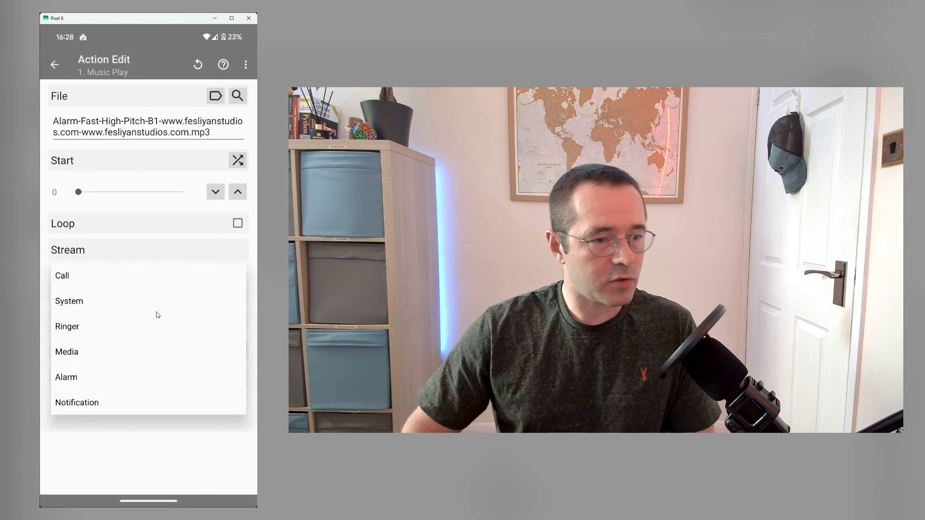